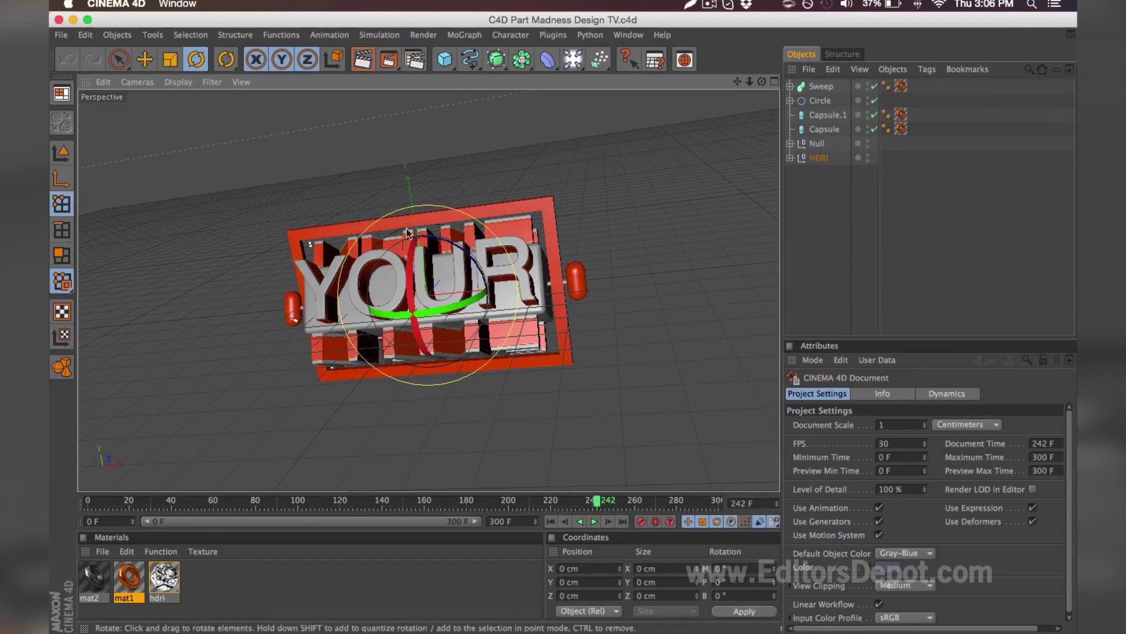
# Expand the Null group and select its text objects from NAMR 2 down to YOUR
pyautogui.click(367, 62)
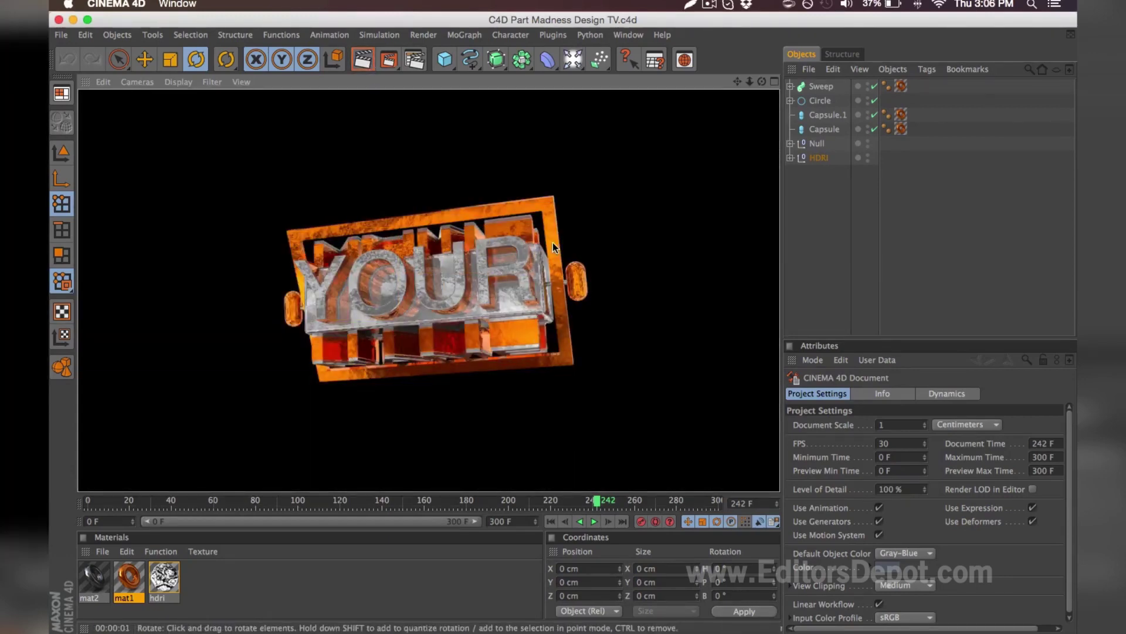
pyautogui.click(790, 144)
pyautogui.click(792, 147)
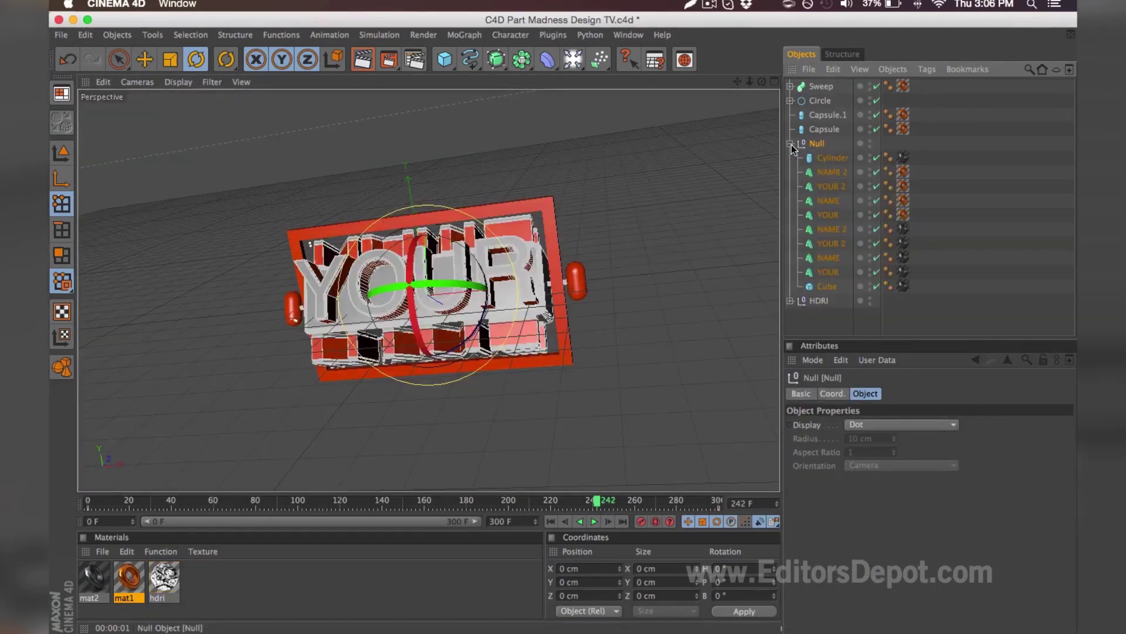
pyautogui.click(818, 171)
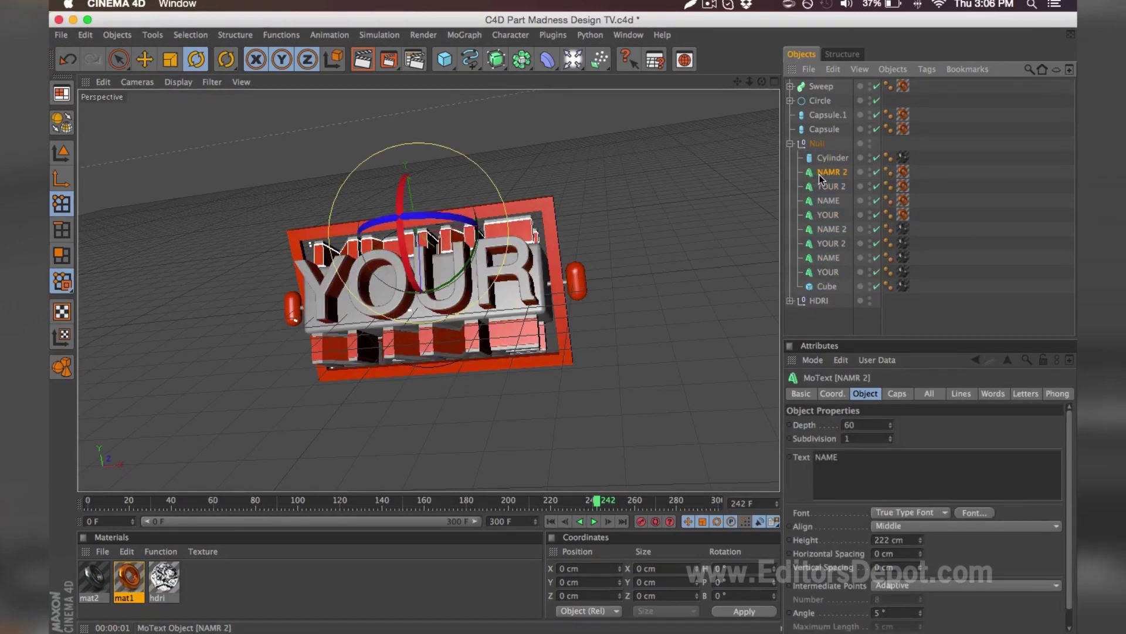
pyautogui.keyDown('shift'); pyautogui.click(825, 274); pyautogui.keyUp('shift')
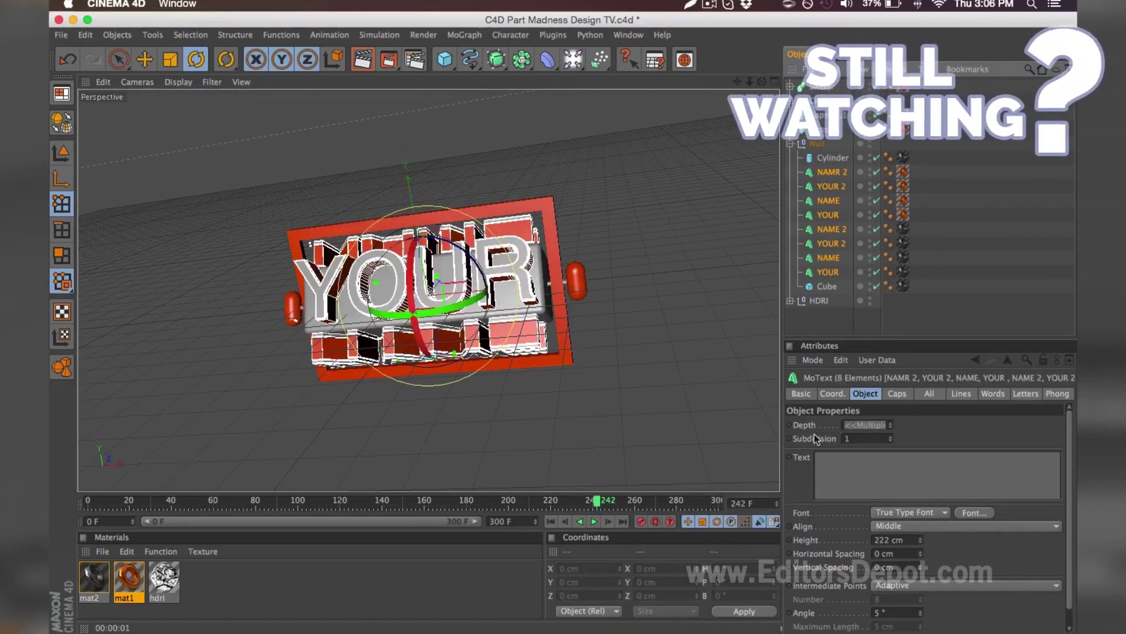
# Change all eight text objects to read DEPOT and reduce their height from 222 cm to 178 cm
pyautogui.click(824, 455)
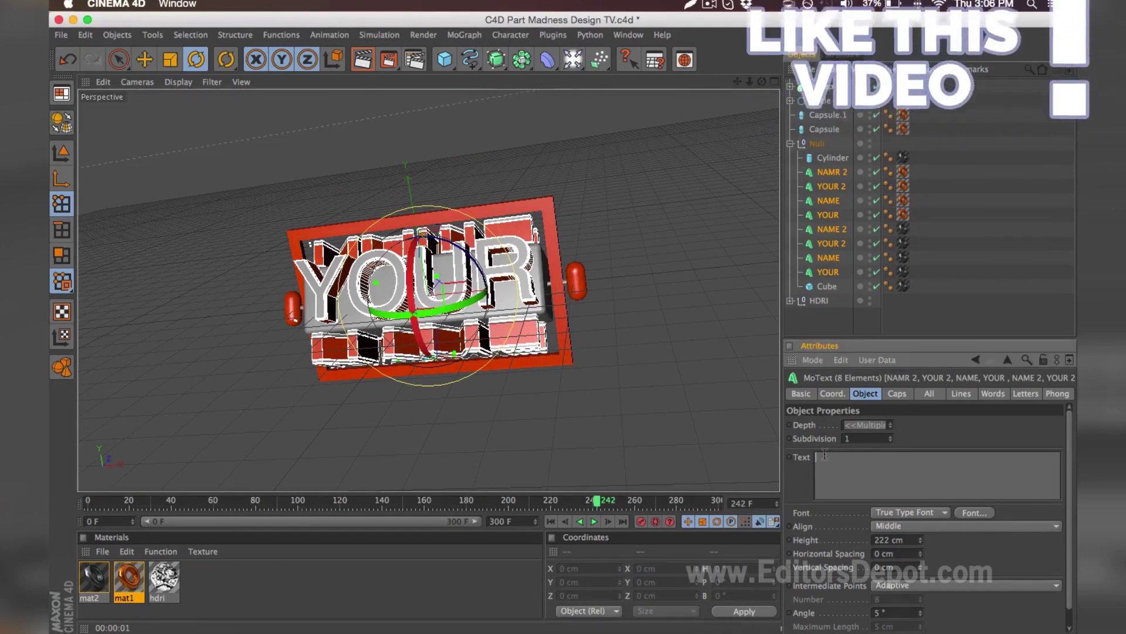
pyautogui.write('DEPOT')
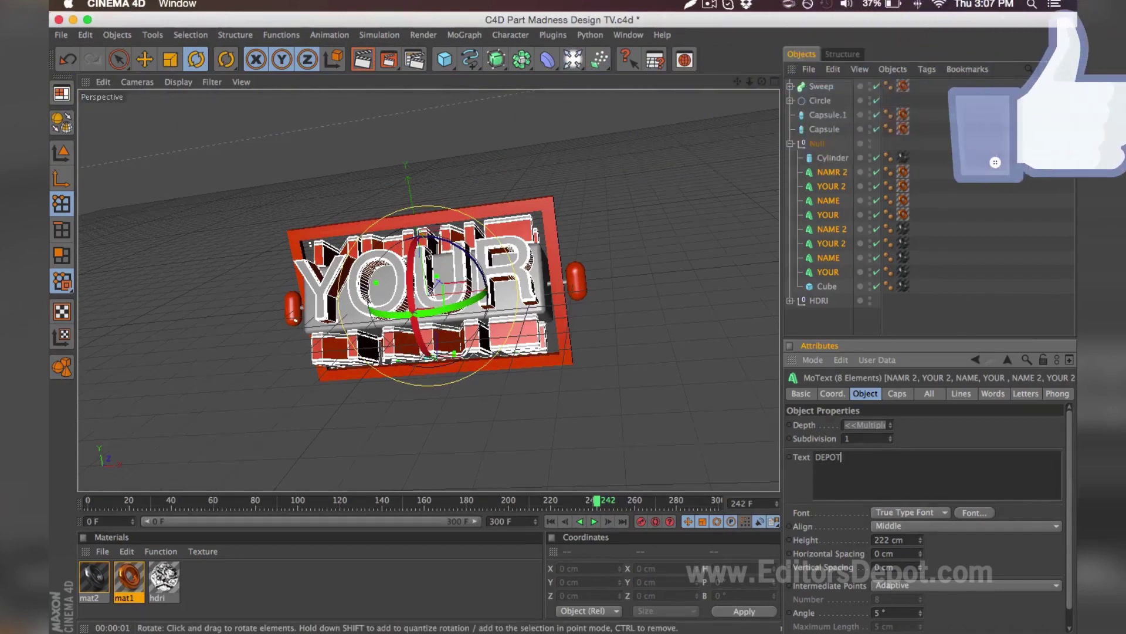
pyautogui.click(749, 453)
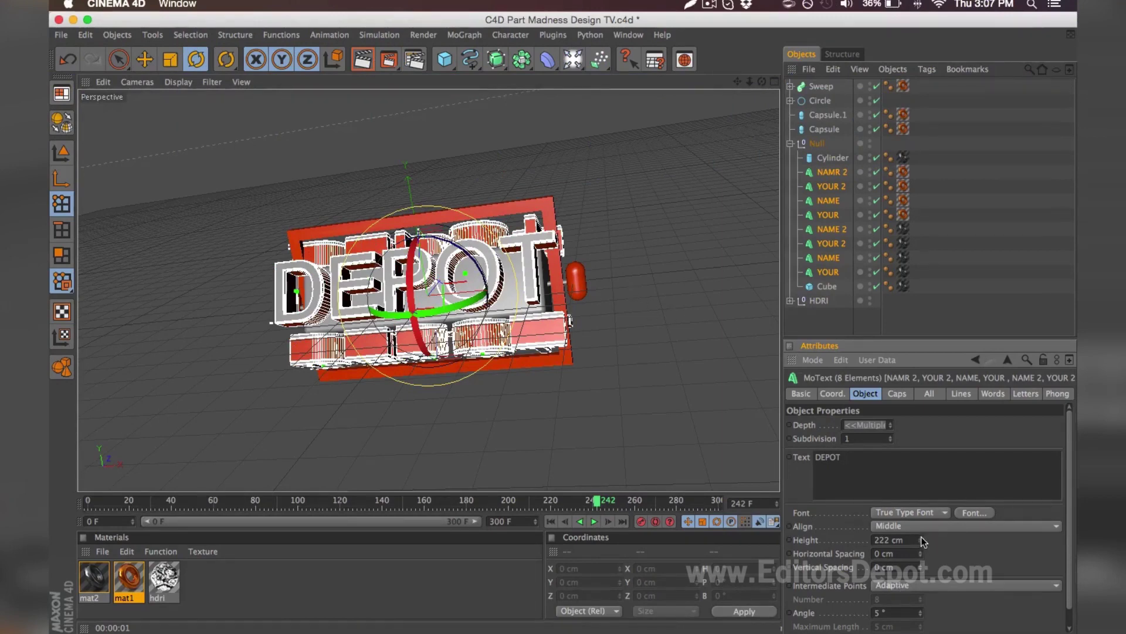
pyautogui.moveTo(921, 540); pyautogui.dragTo(921, 569)
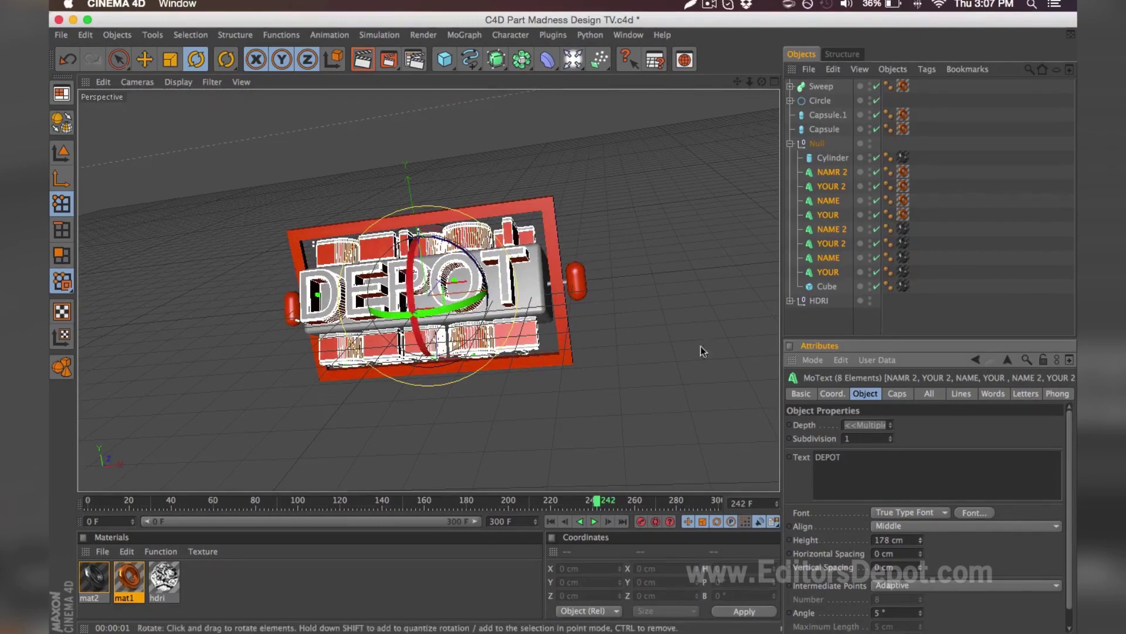
# Apply the ! PEPSI ! font family to the DEPOT text
pyautogui.click(964, 513)
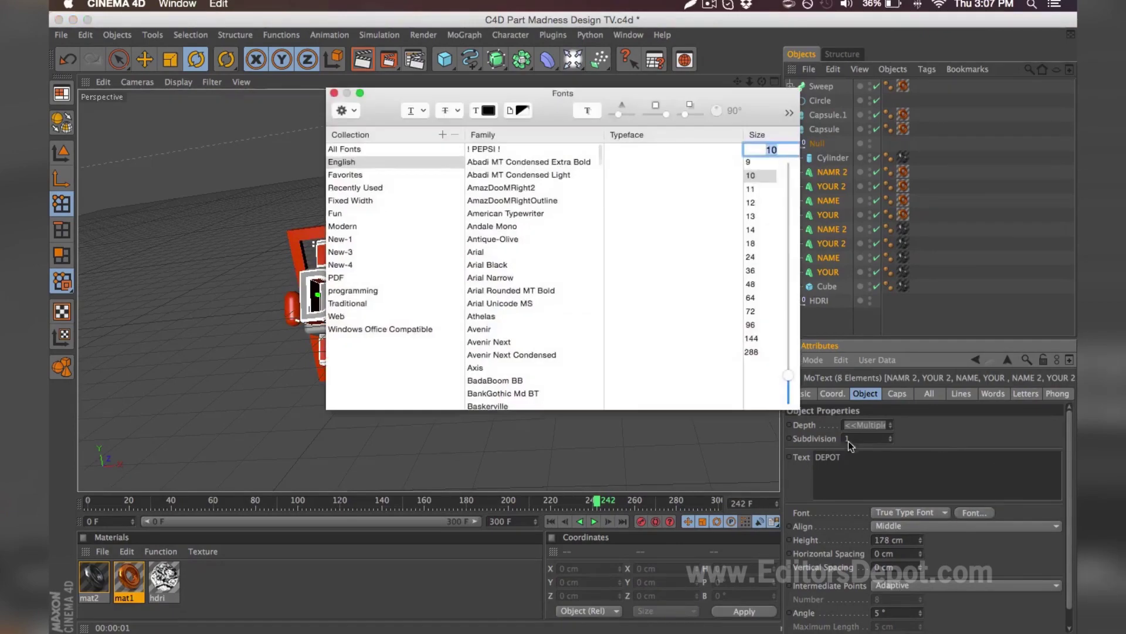
pyautogui.click(502, 152)
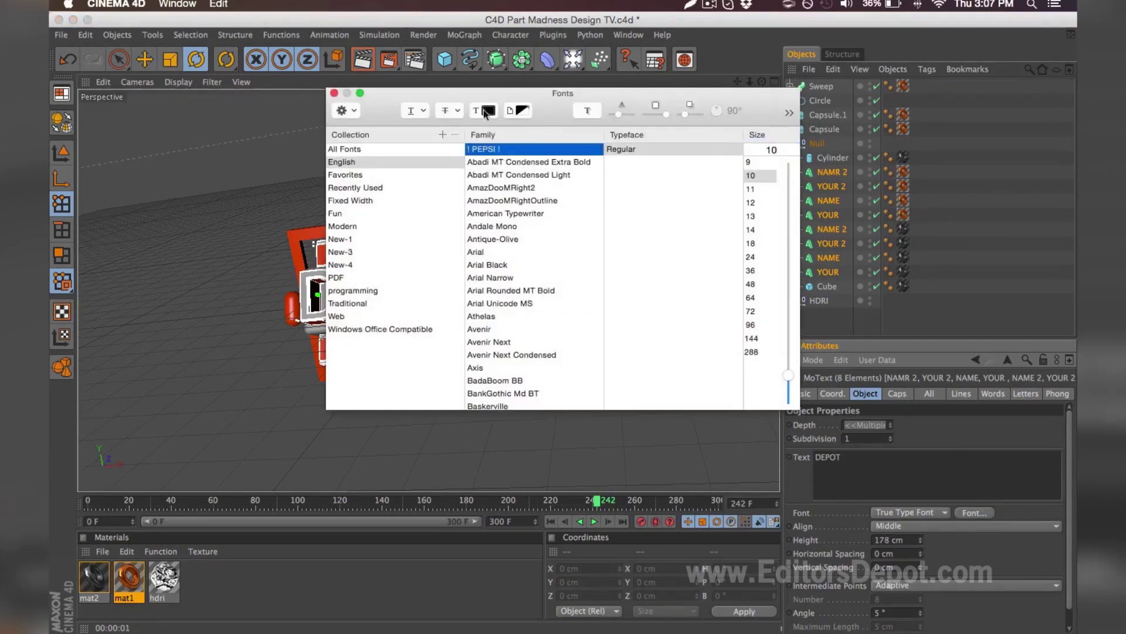
pyautogui.moveTo(477, 99); pyautogui.dragTo(783, 353)
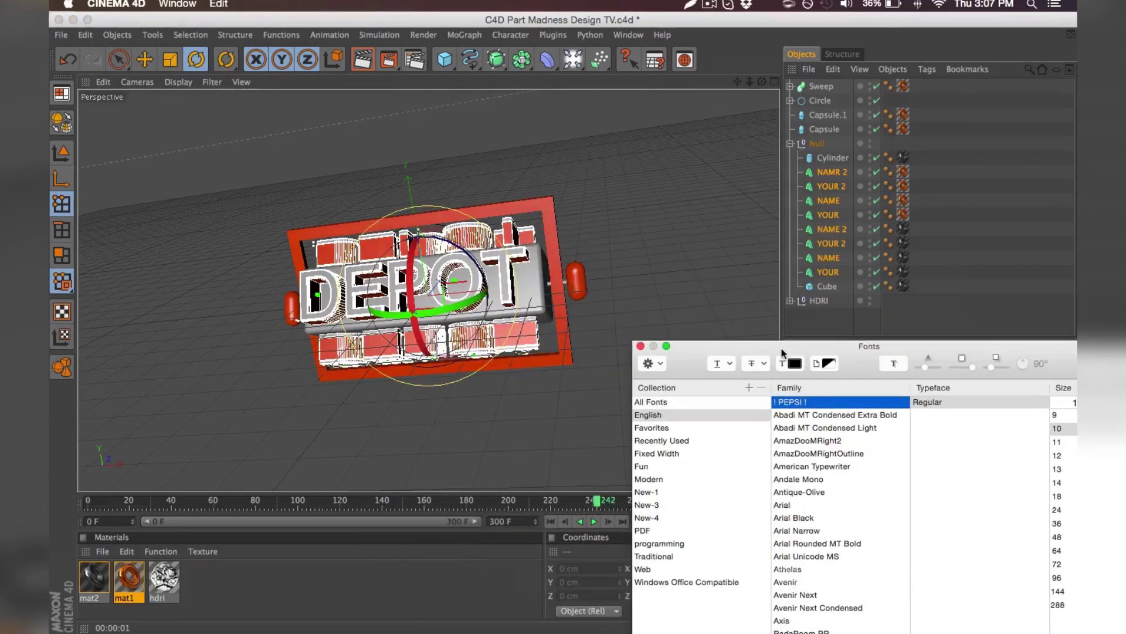
pyautogui.click(641, 346)
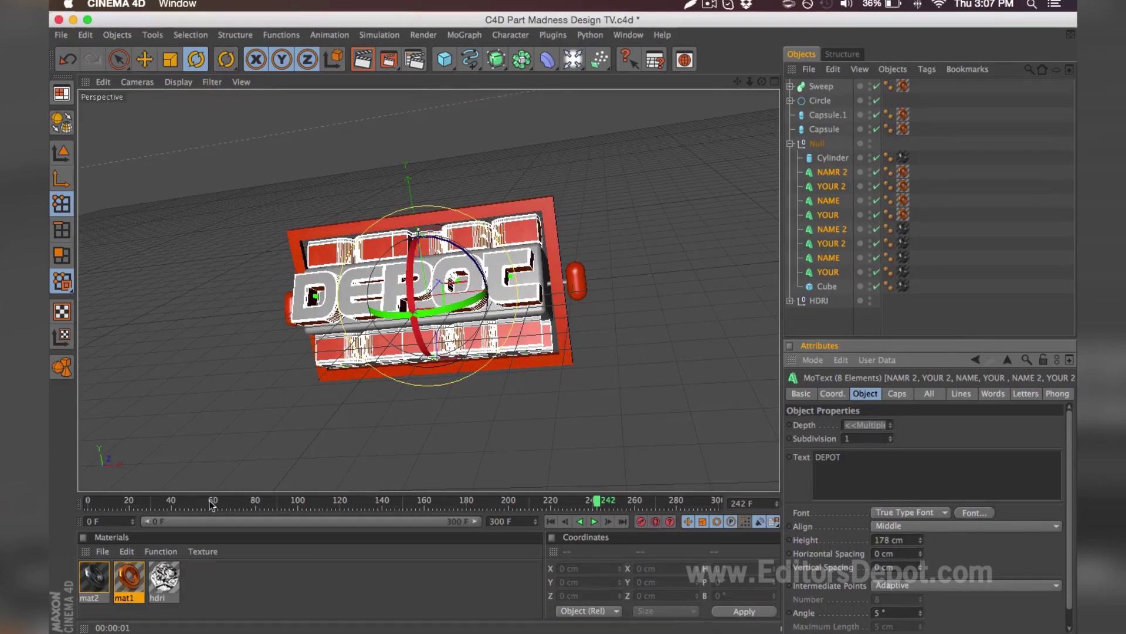
pyautogui.click(208, 572)
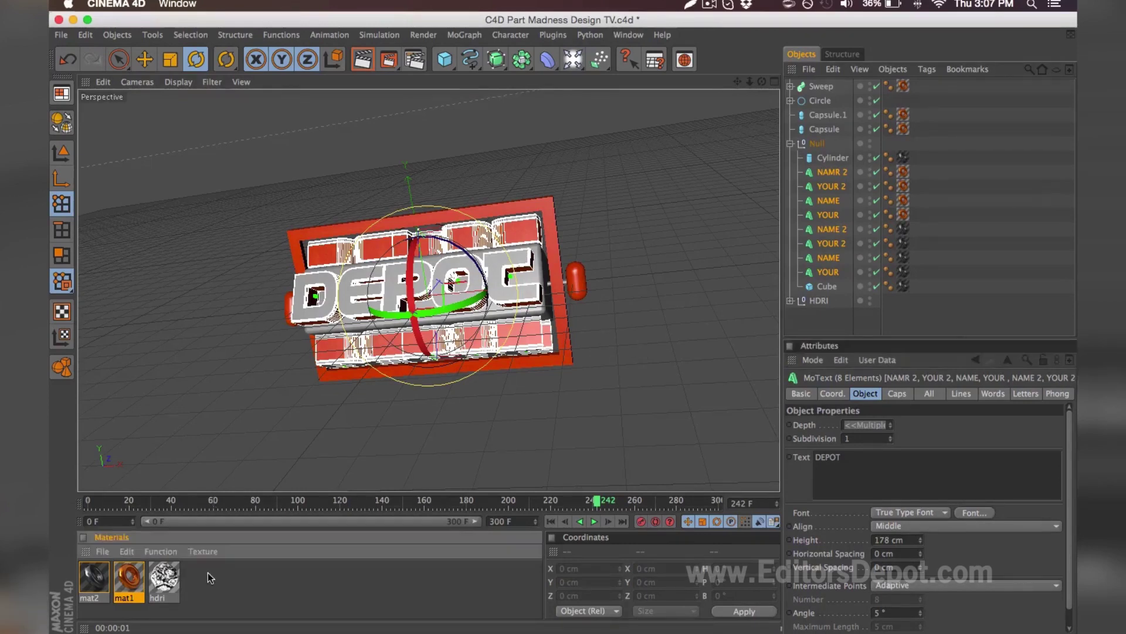
# Set mat1's Color and Reflection green values to 0 for pure red, then re-render to check
pyautogui.click(363, 59)
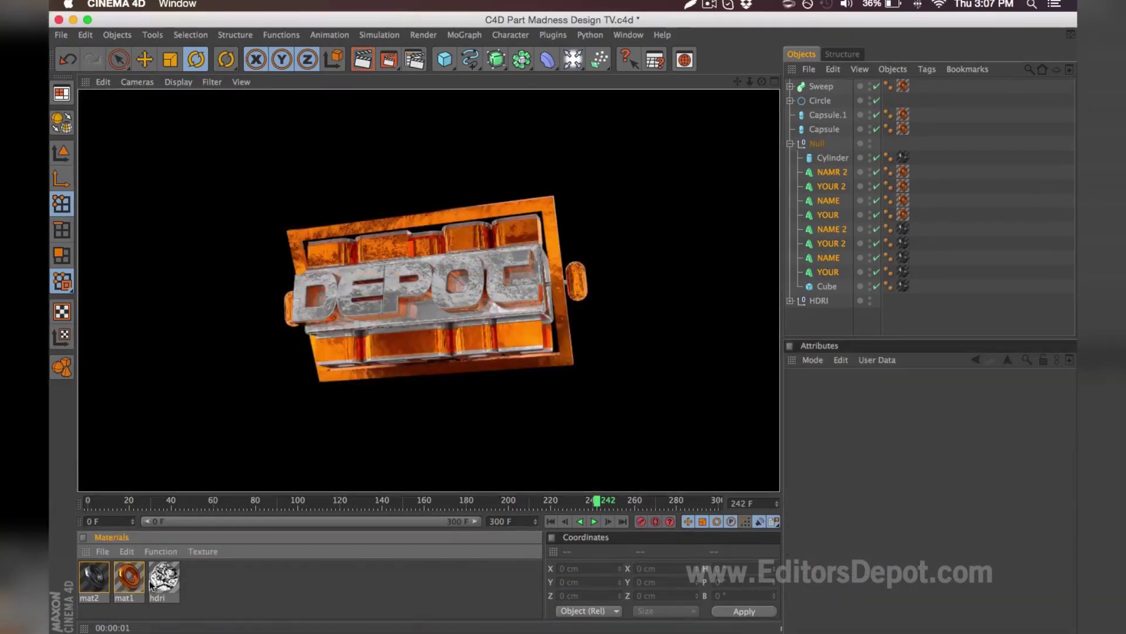
pyautogui.click(139, 581)
pyautogui.doubleClick(129, 578)
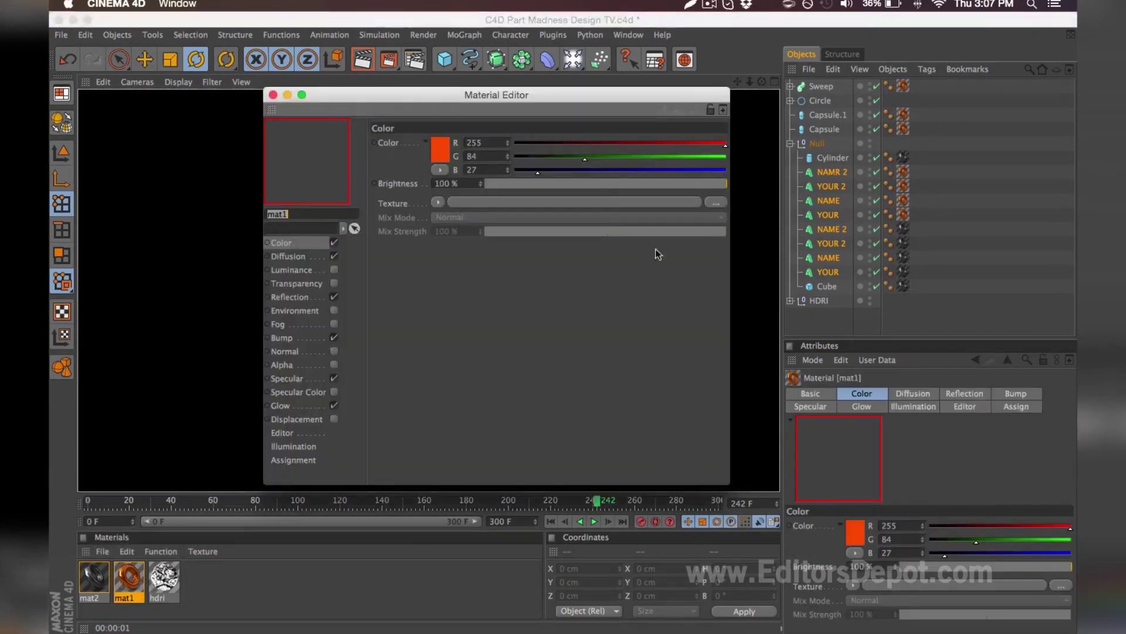
pyautogui.moveTo(559, 158); pyautogui.dragTo(509, 158)
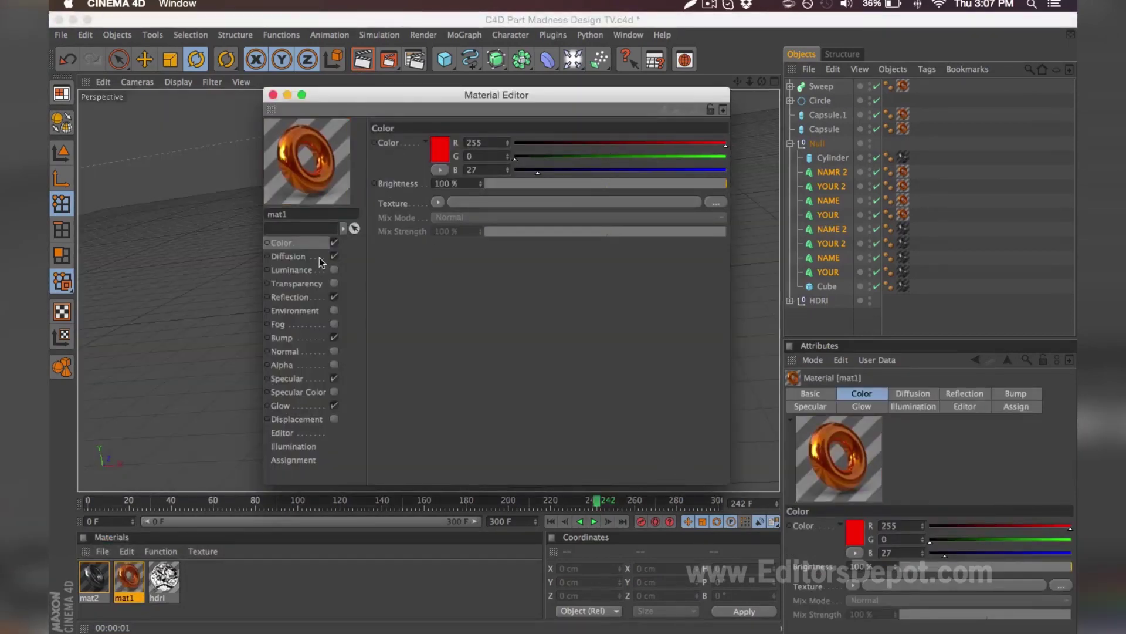
pyautogui.click(288, 256)
pyautogui.click(289, 298)
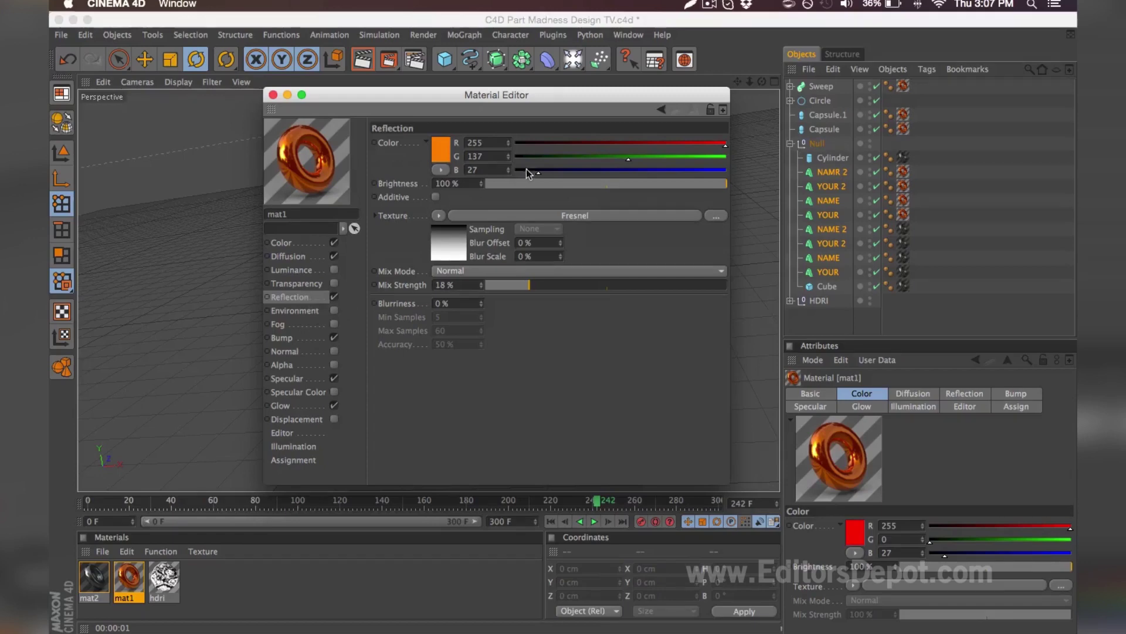
pyautogui.moveTo(525, 161); pyautogui.dragTo(512, 160)
pyautogui.click(325, 339)
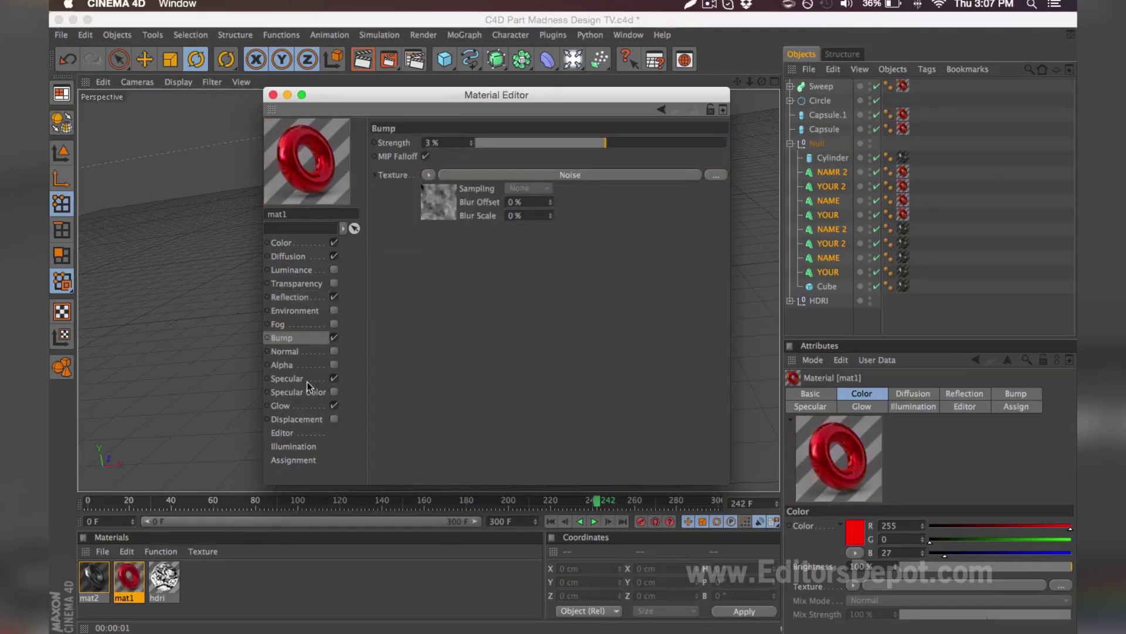
pyautogui.click(309, 380)
pyautogui.click(272, 95)
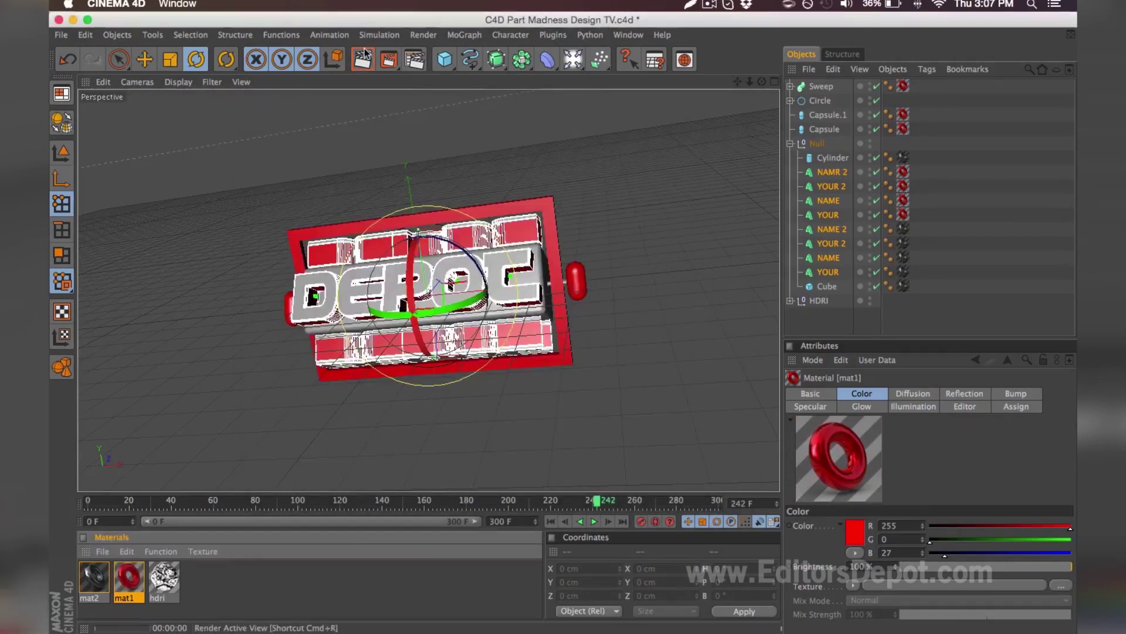
pyautogui.click(362, 59)
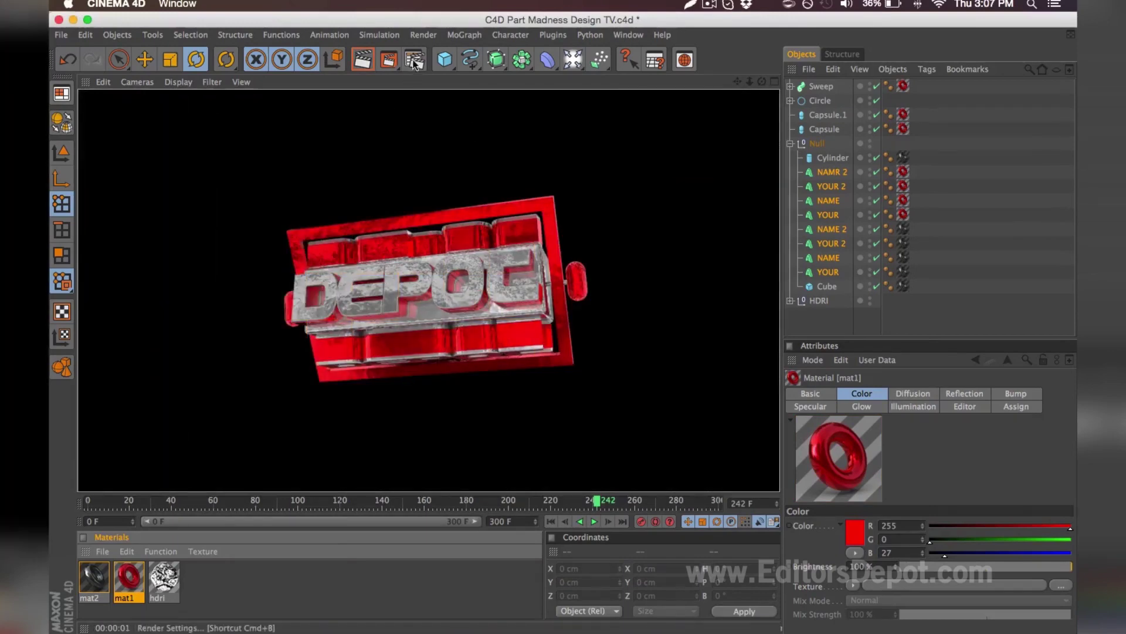
pyautogui.click(415, 61)
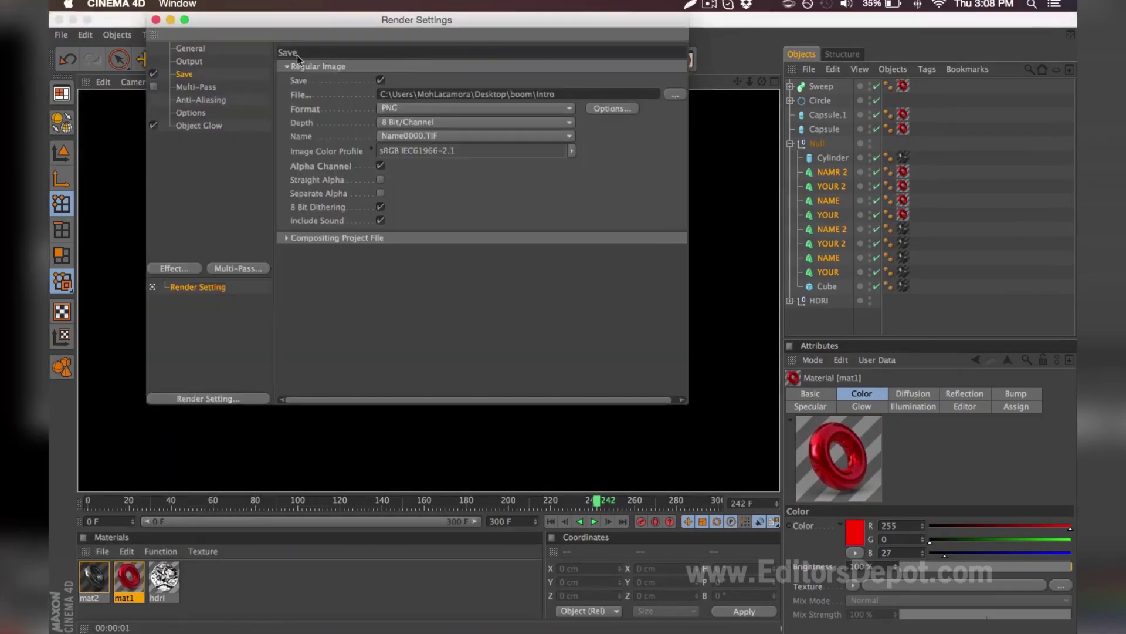
# Keep All Frames as the render range and PNG as the output format
pyautogui.click(217, 60)
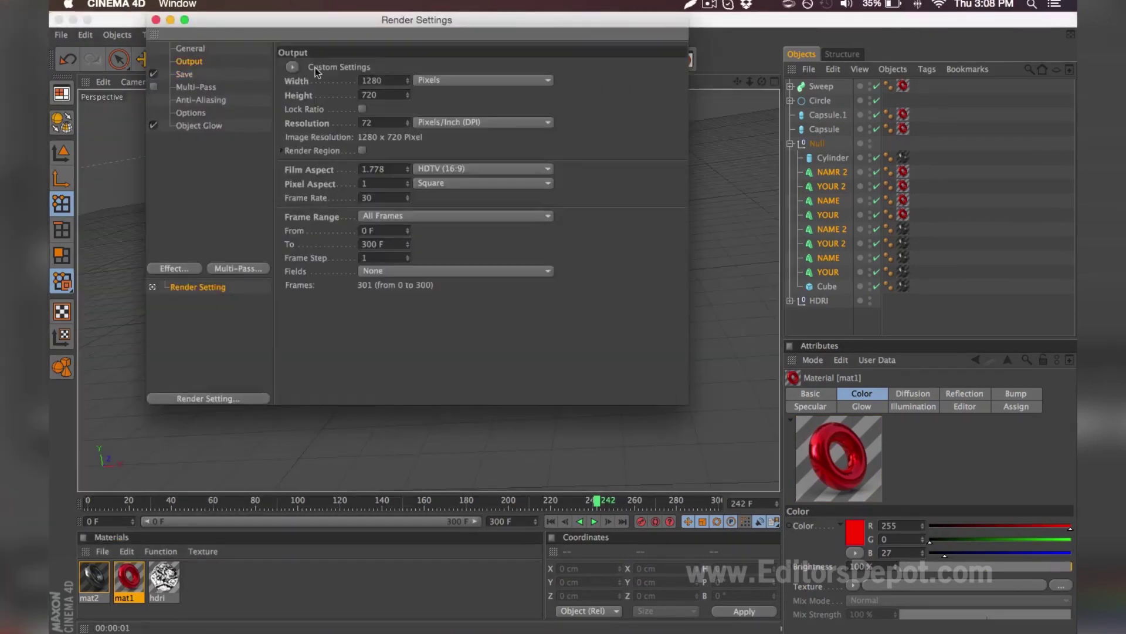
pyautogui.click(366, 218)
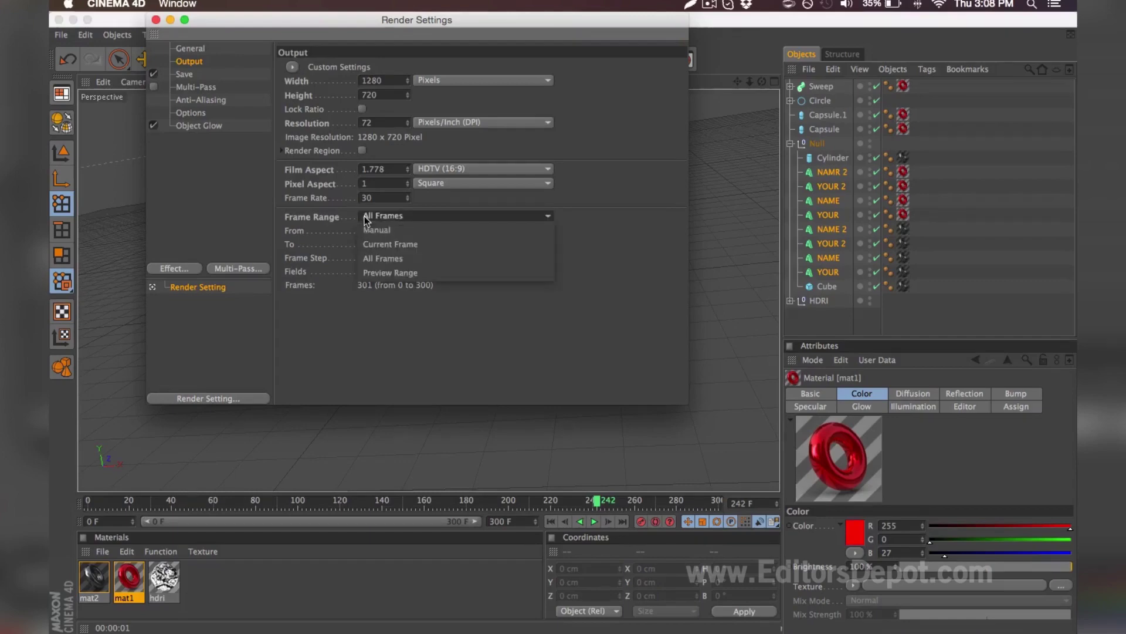
pyautogui.click(328, 57)
pyautogui.click(197, 73)
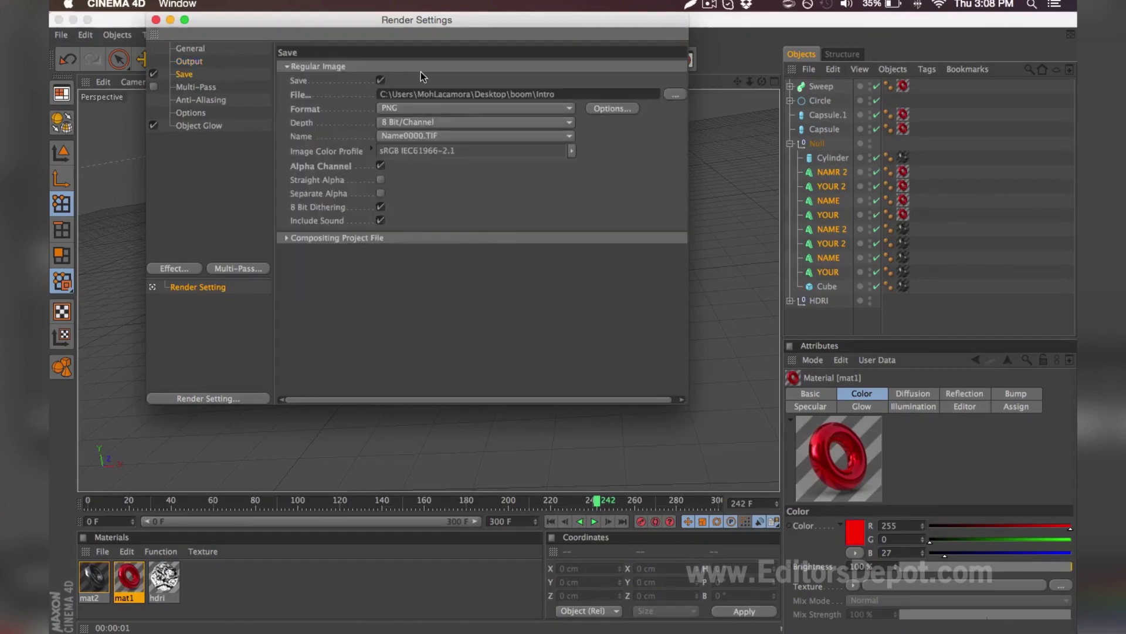
pyautogui.click(442, 109)
pyautogui.click(672, 92)
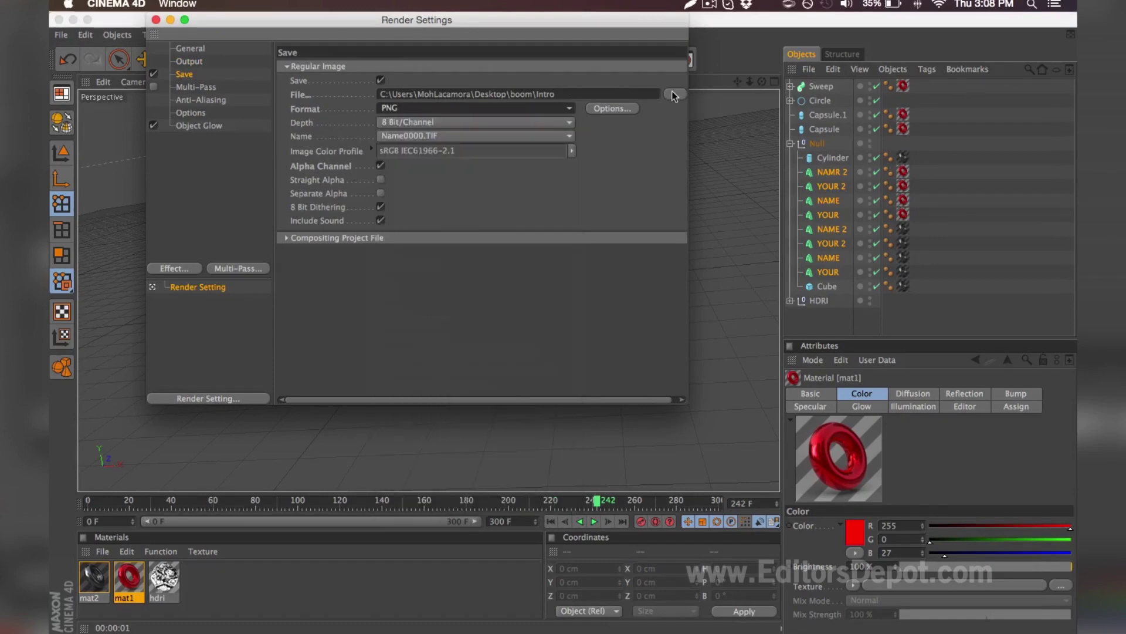
# Save renders as 'frame' in a new ILOVEED folder in Cube Intro Template, then render the animation
pyautogui.click(672, 92)
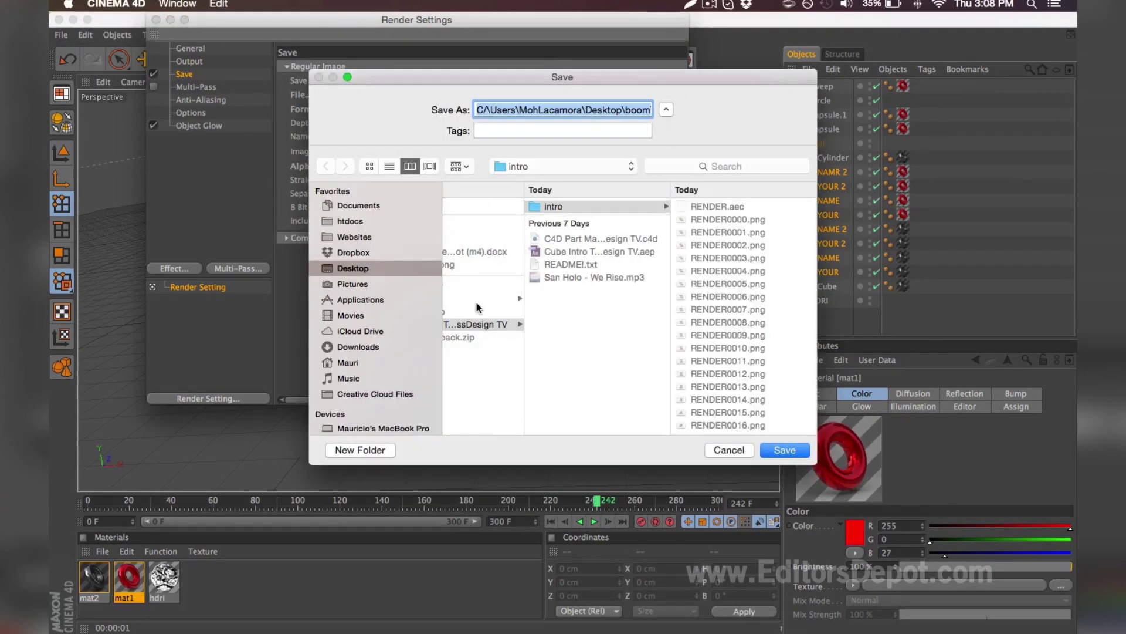
pyautogui.click(478, 319)
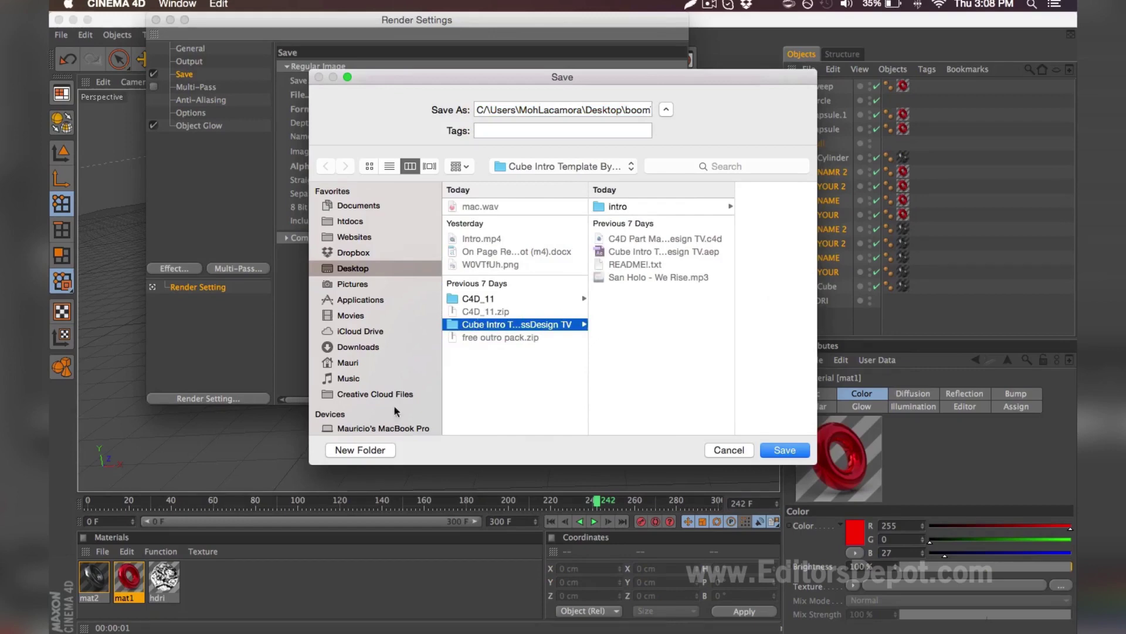
pyautogui.click(337, 450)
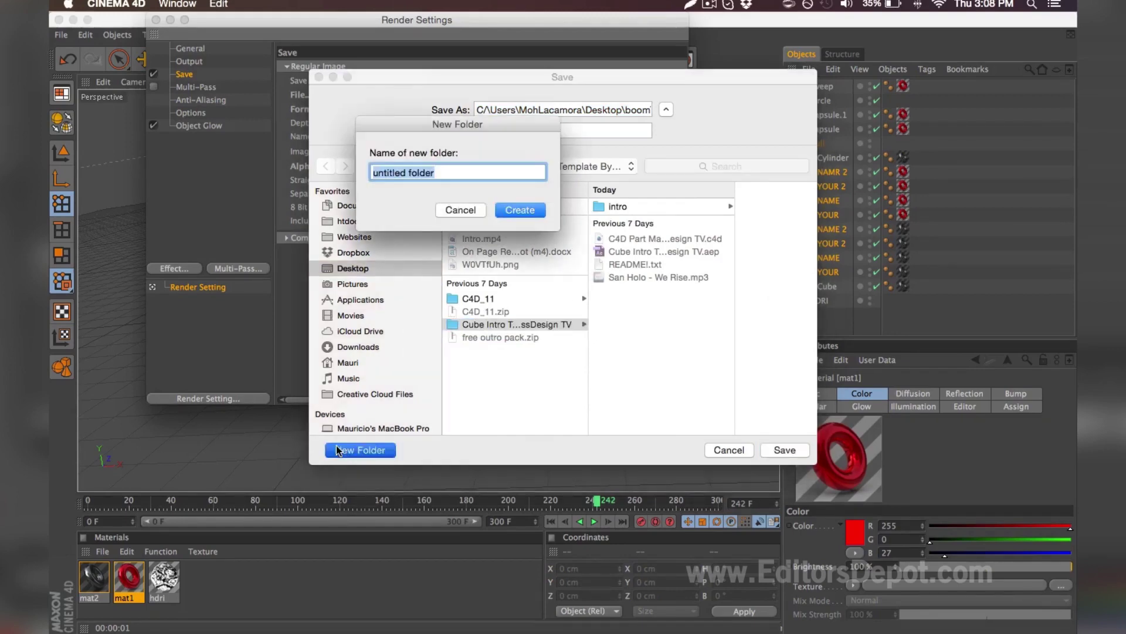
pyautogui.write('ILOVEED')
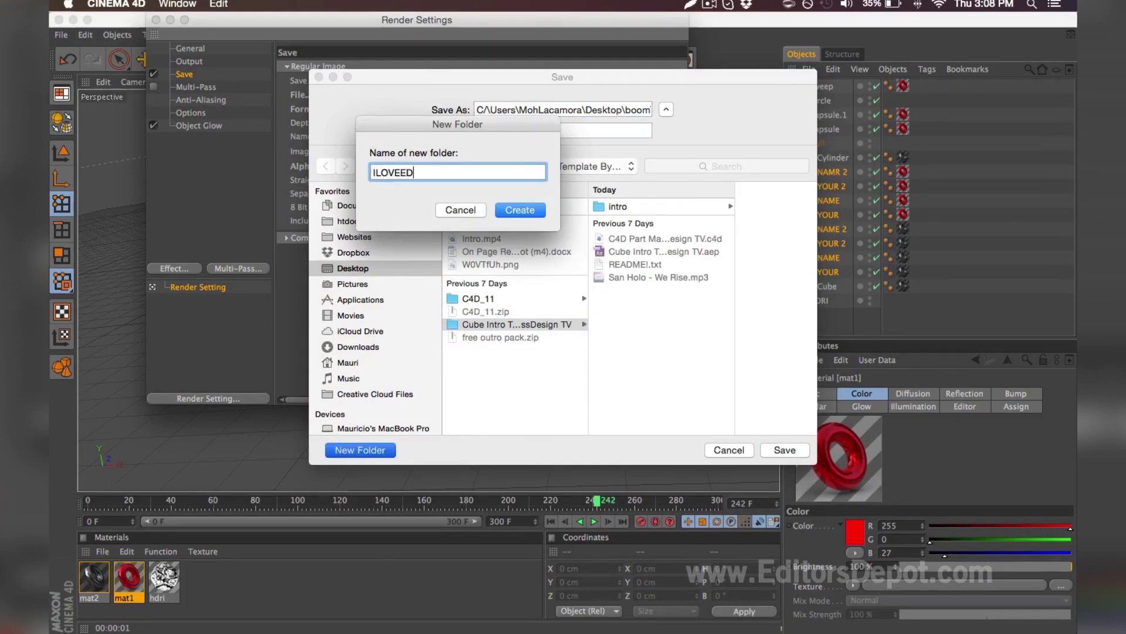
pyautogui.press('Return')
pyautogui.click(509, 111)
pyautogui.press('super+a')
pyautogui.write('f')
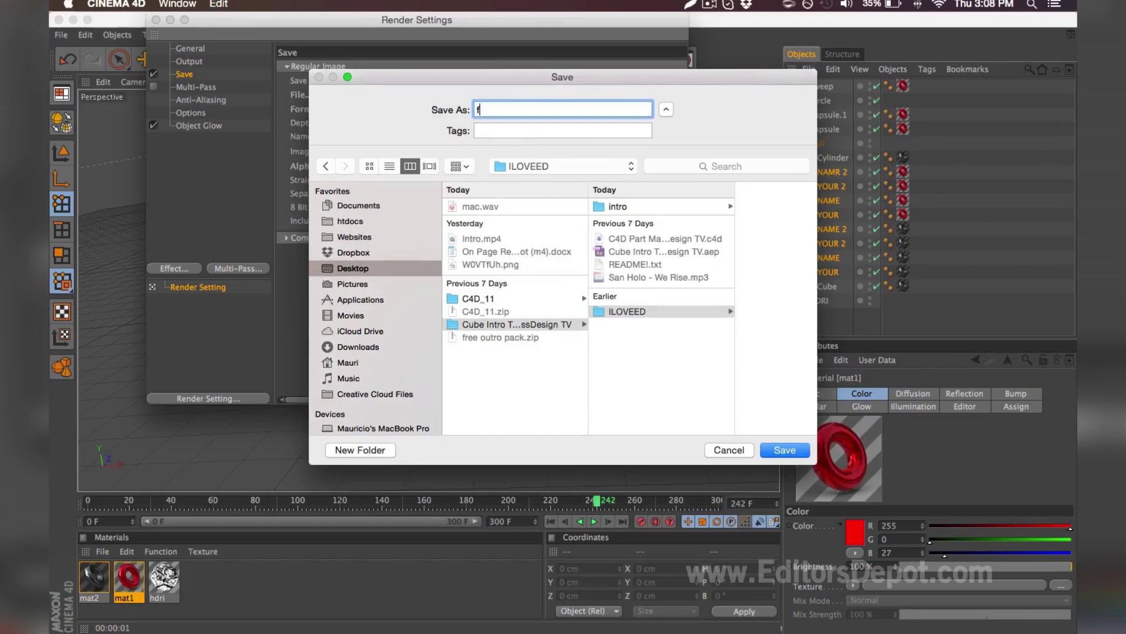
pyautogui.press('Return')
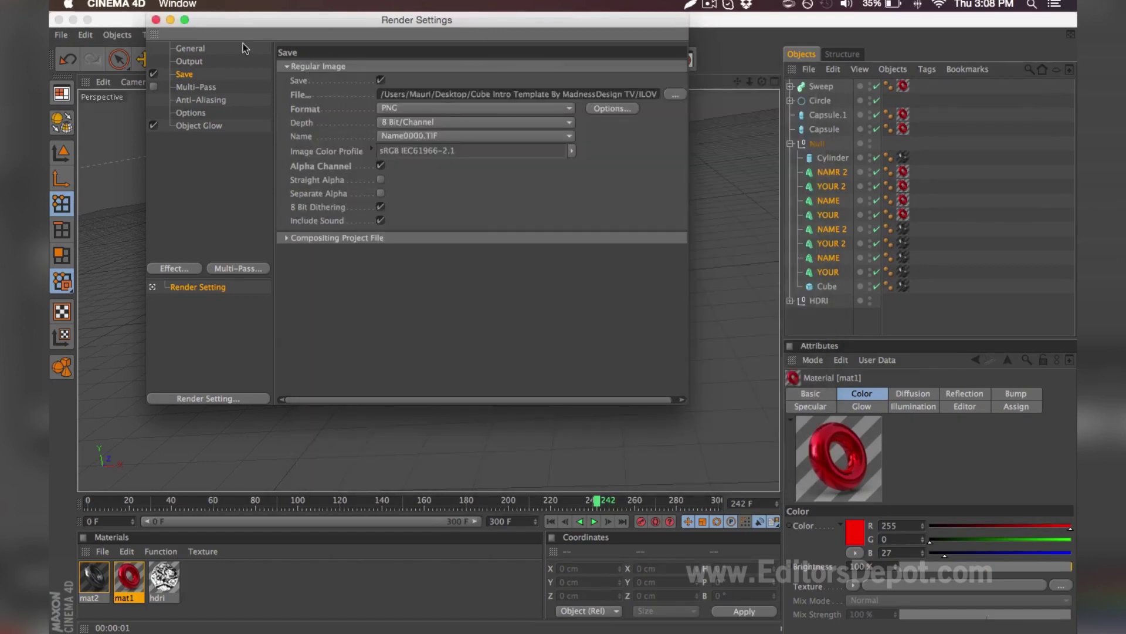
pyautogui.click(156, 20)
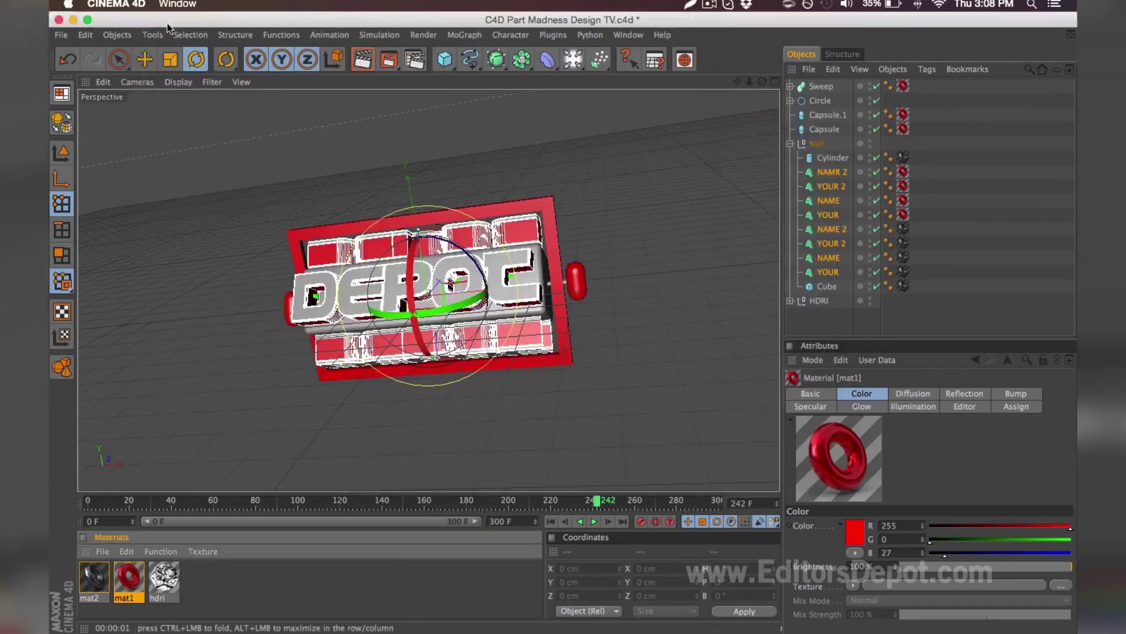
pyautogui.click(390, 61)
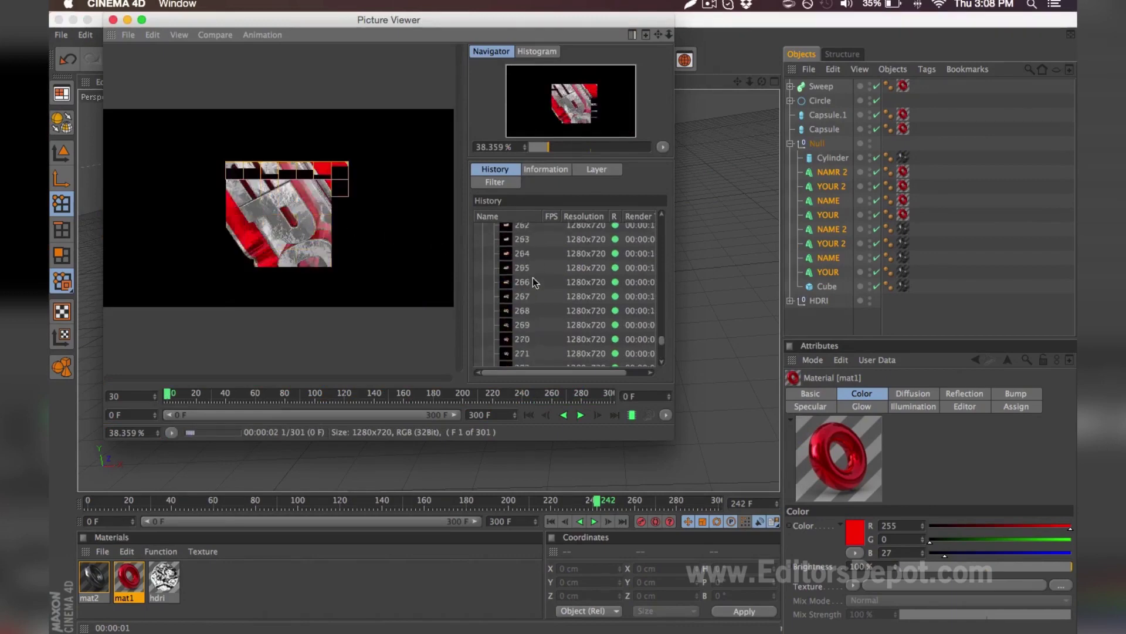
# Check rendered frames 296, 299 and 300 in the Picture Viewer, then switch to After Effects
pyautogui.scroll(-10, 532, 277)
pyautogui.click(533, 273)
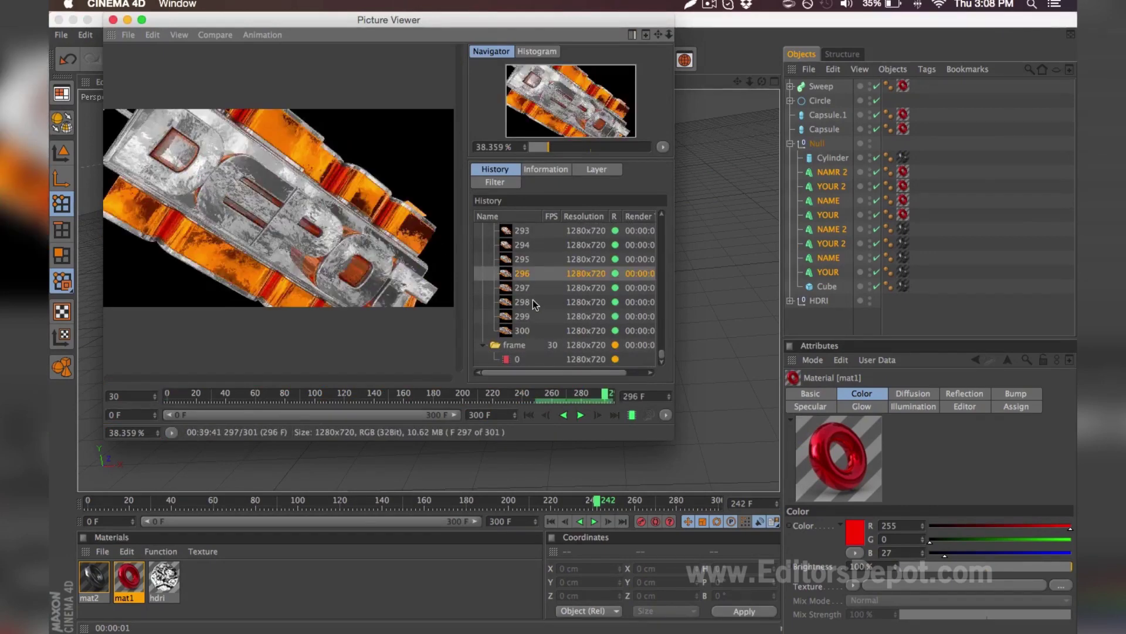
pyautogui.click(533, 315)
pyautogui.click(533, 329)
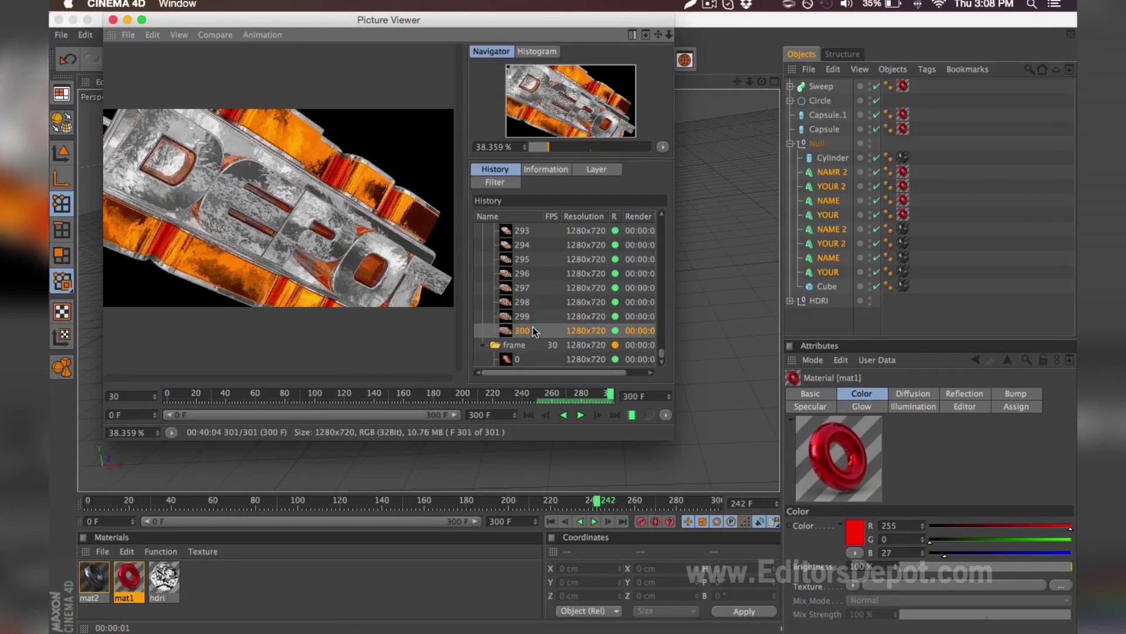
pyautogui.click(471, 623)
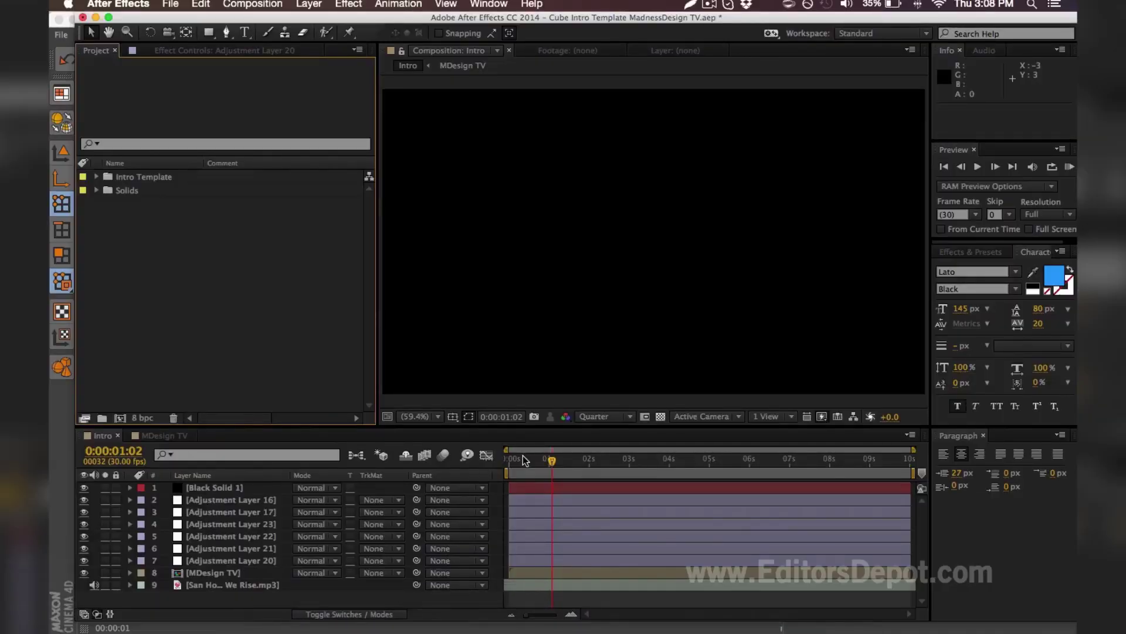
# Select the Intro[0000-0300].png footage under Intro Template > Intro for replacement
pyautogui.click(96, 178)
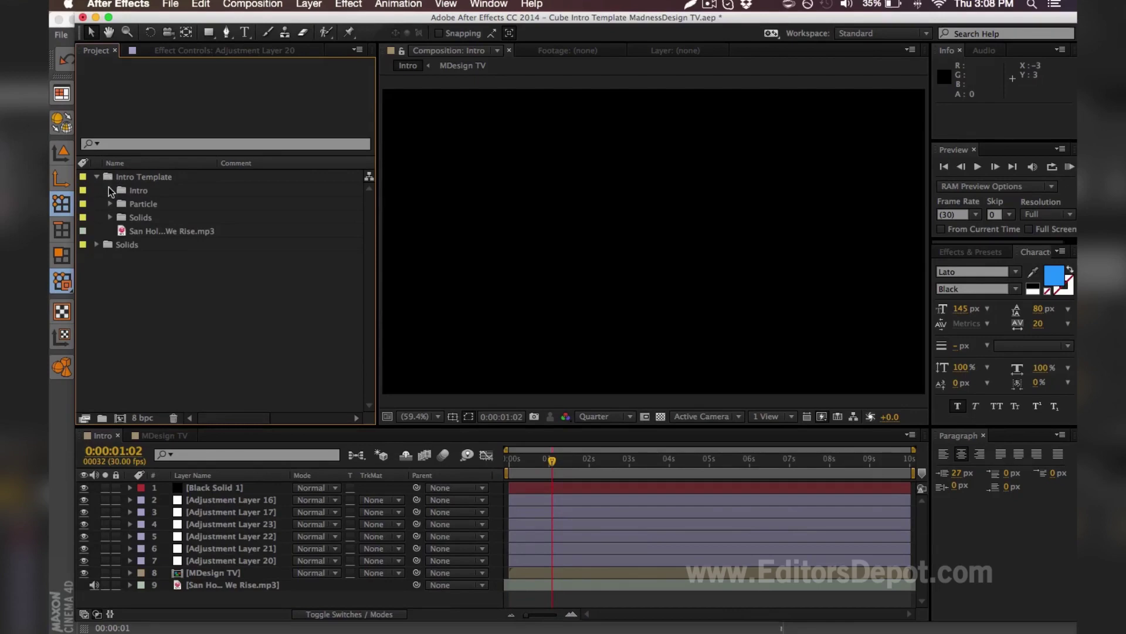
pyautogui.click(111, 191)
pyautogui.click(135, 232)
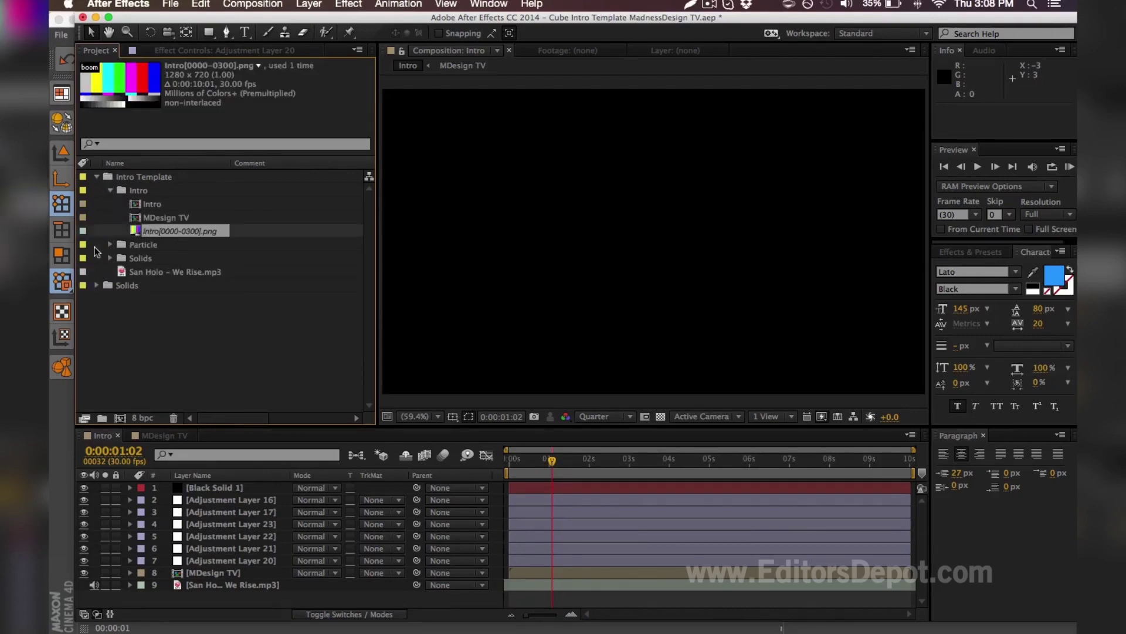
pyautogui.press('super+h')
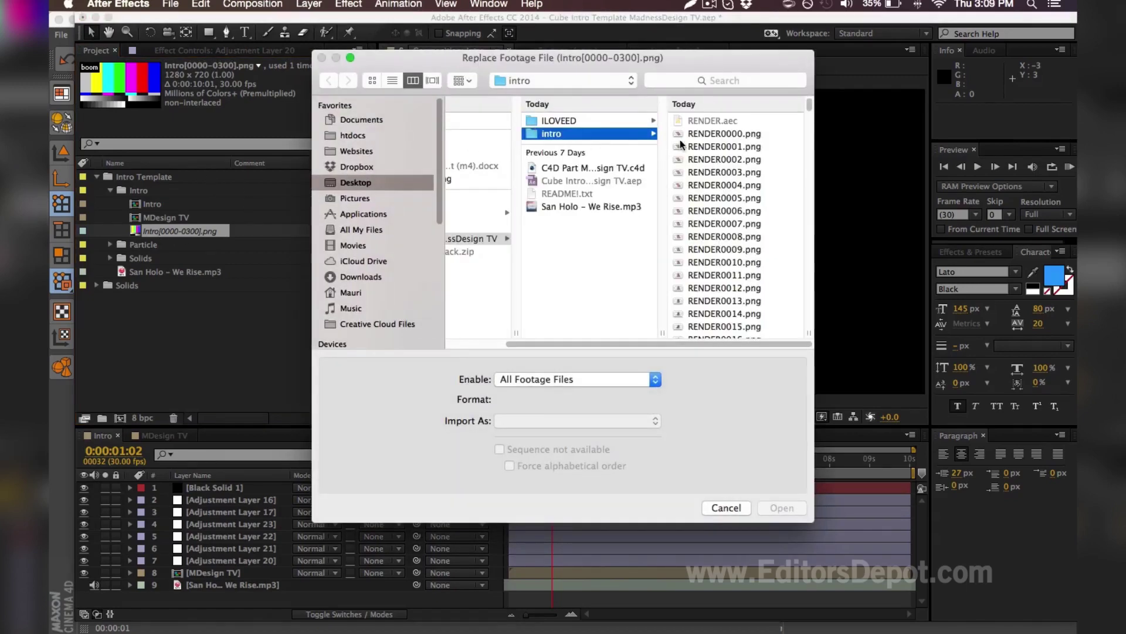
# Replace it with RENDER0000–RENDER0300.png imported as a PNG sequence
pyautogui.click(742, 135)
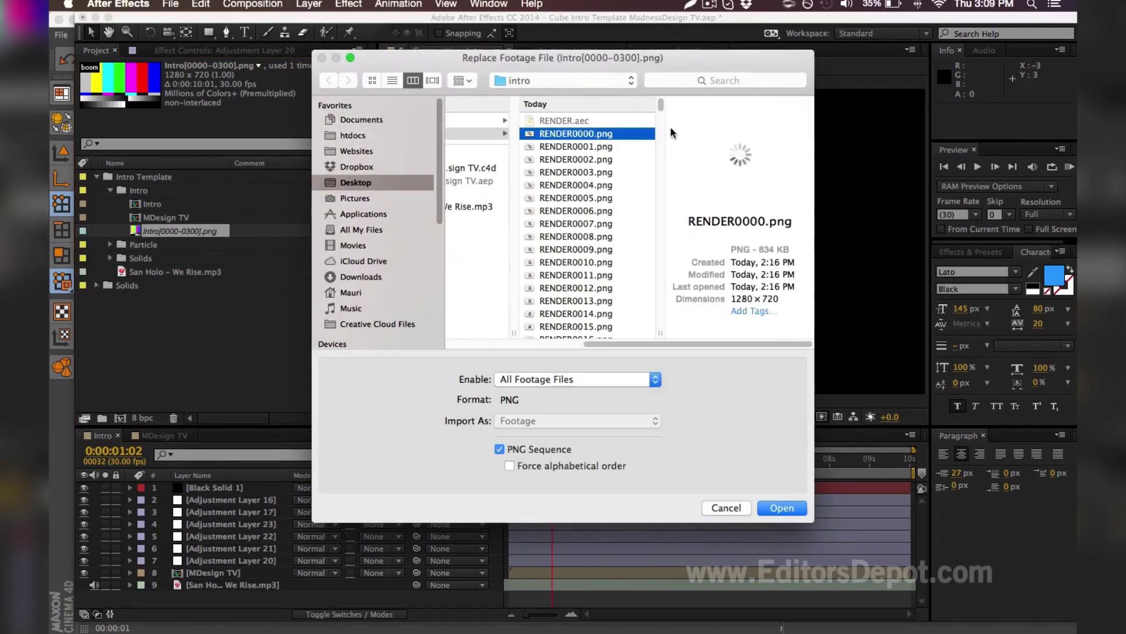
pyautogui.scroll(-20, 660, 105)
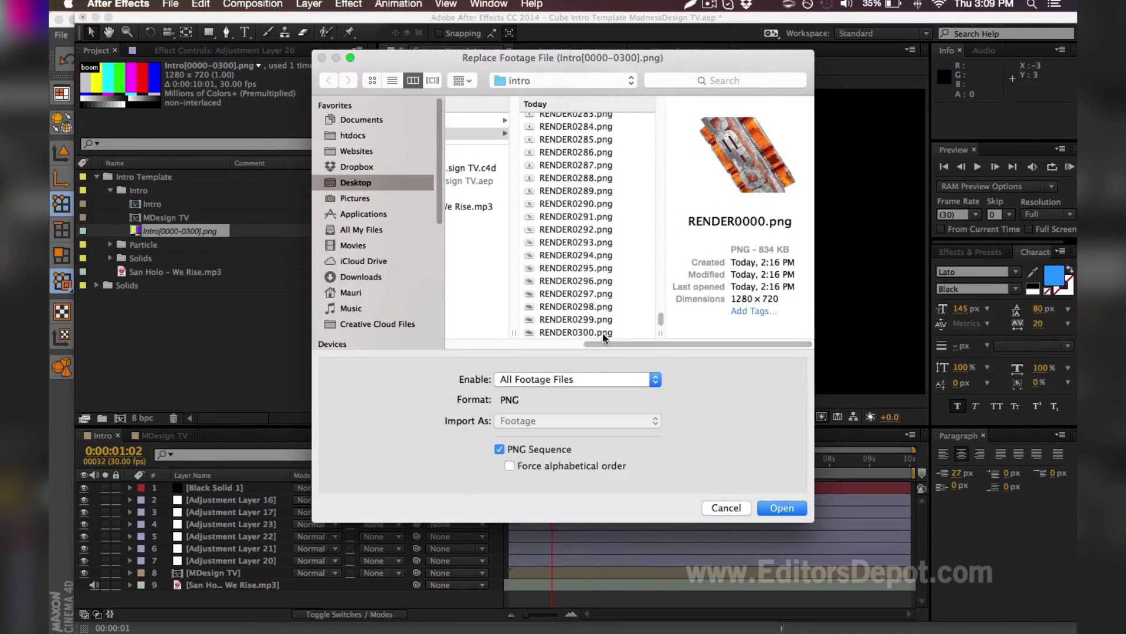
pyautogui.click(603, 333)
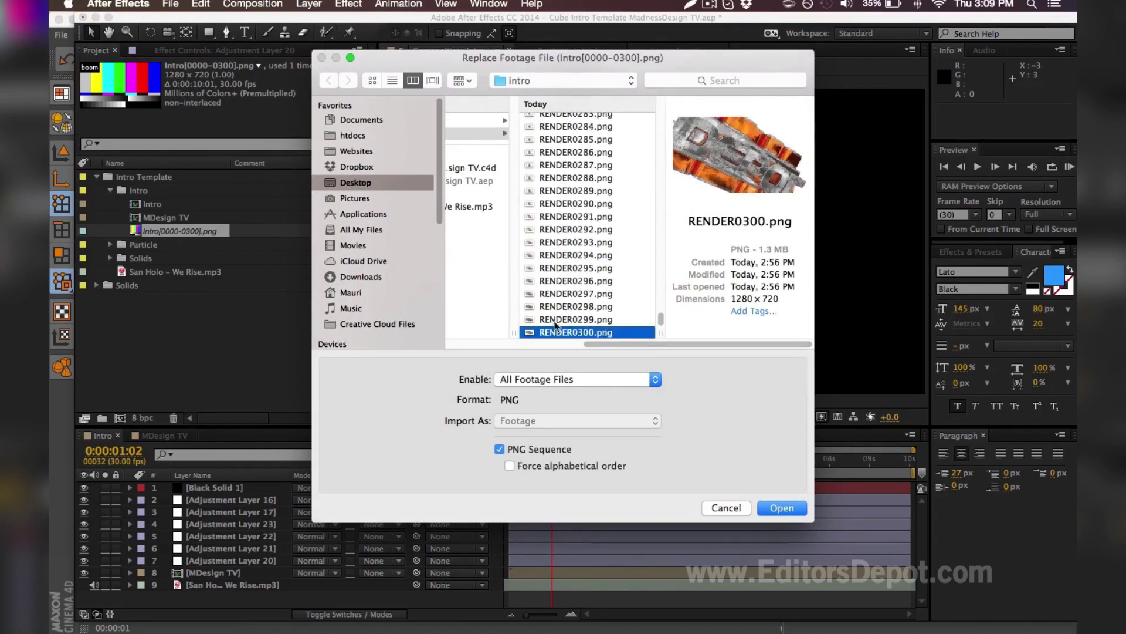
pyautogui.scroll(20, 643, 323)
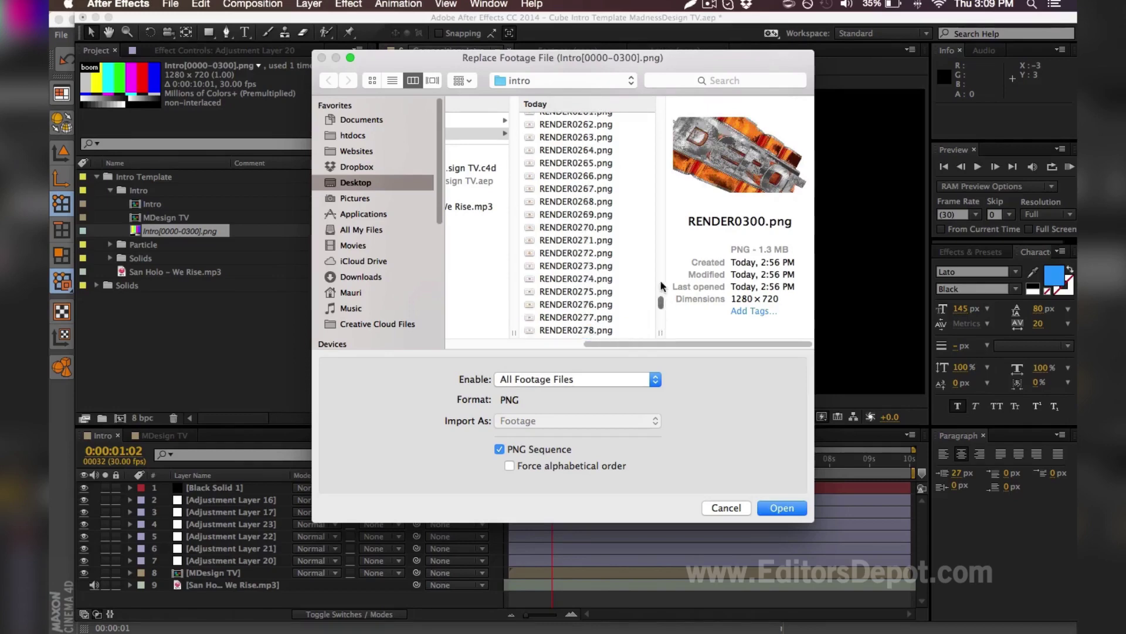
pyautogui.click(610, 134)
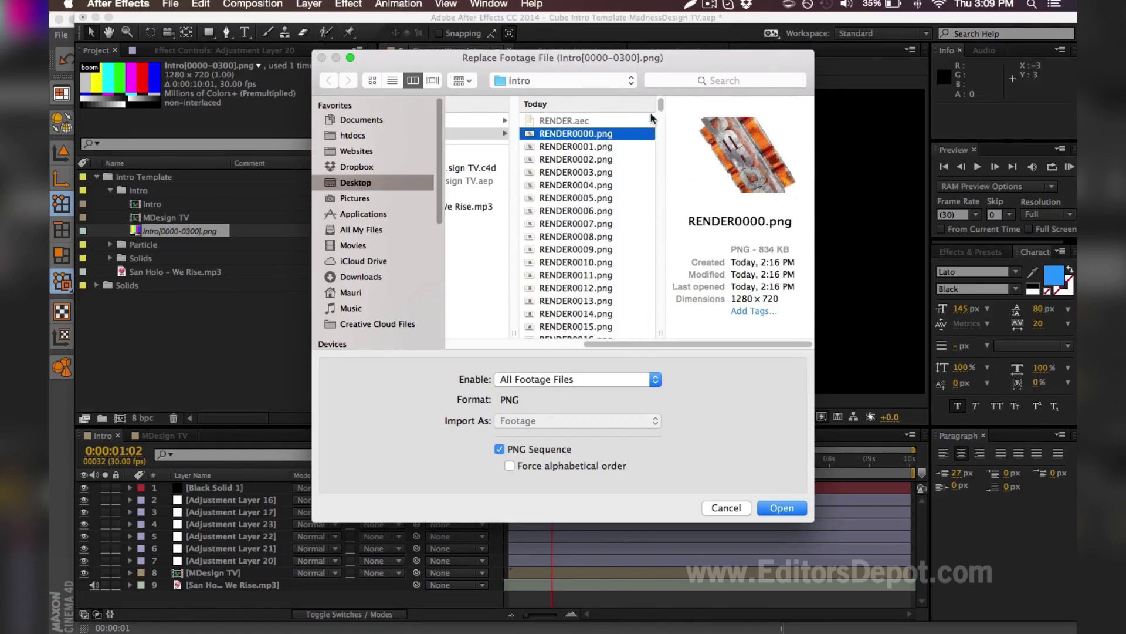
pyautogui.moveTo(661, 108); pyautogui.dragTo(657, 97)
pyautogui.moveTo(660, 107); pyautogui.dragTo(661, 323)
pyautogui.keyDown('shift'); pyautogui.click(611, 331); pyautogui.keyUp('shift')
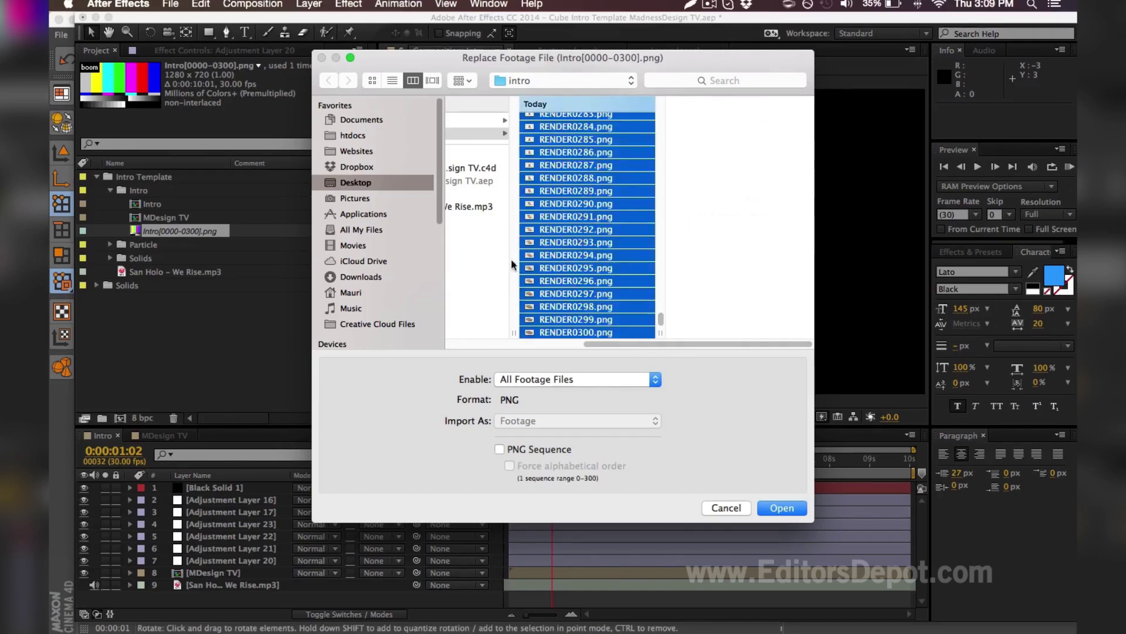
pyautogui.click(527, 450)
pyautogui.click(773, 509)
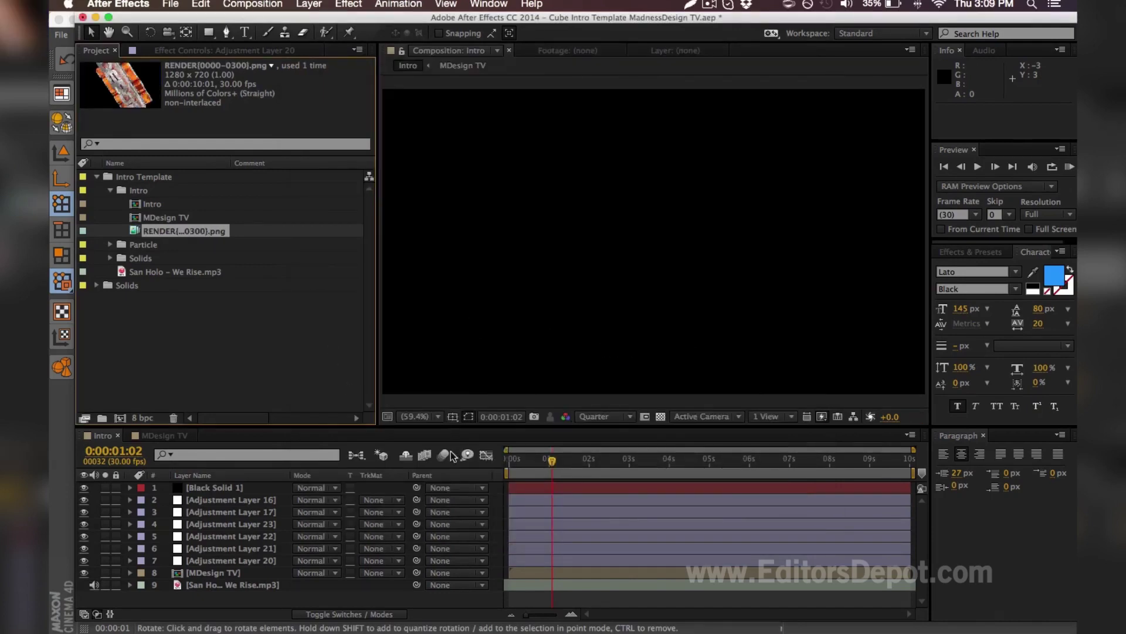
# Move the Intro playhead to about 0:00:02:14, hide Adjustment Layer 20 and show MDesign TV
pyautogui.click(531, 463)
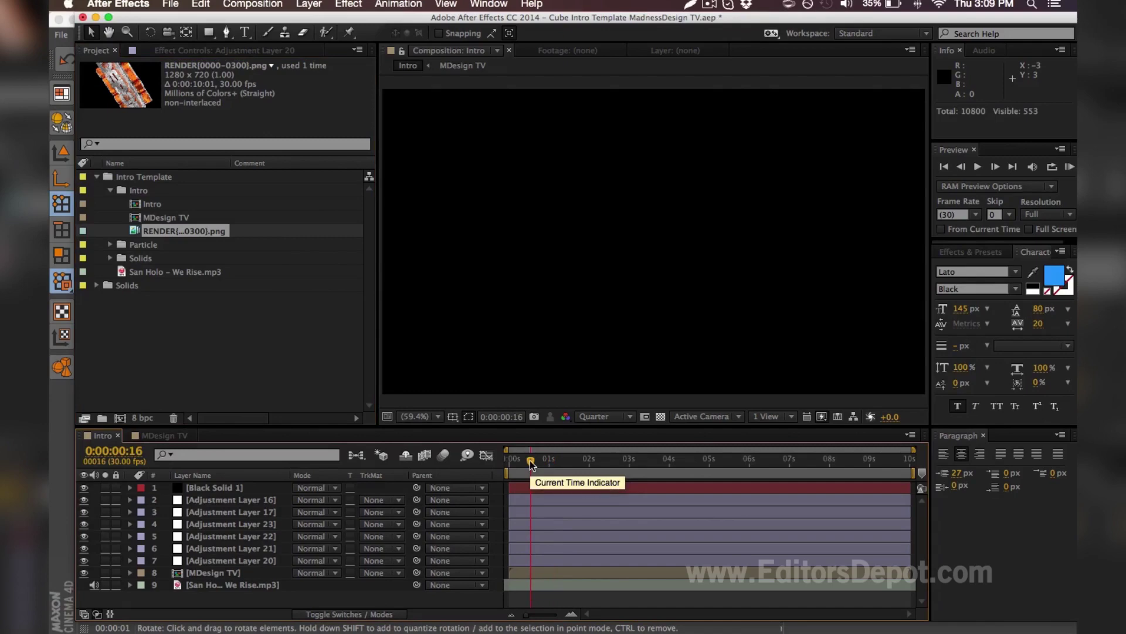
pyautogui.moveTo(530, 462); pyautogui.dragTo(589, 462)
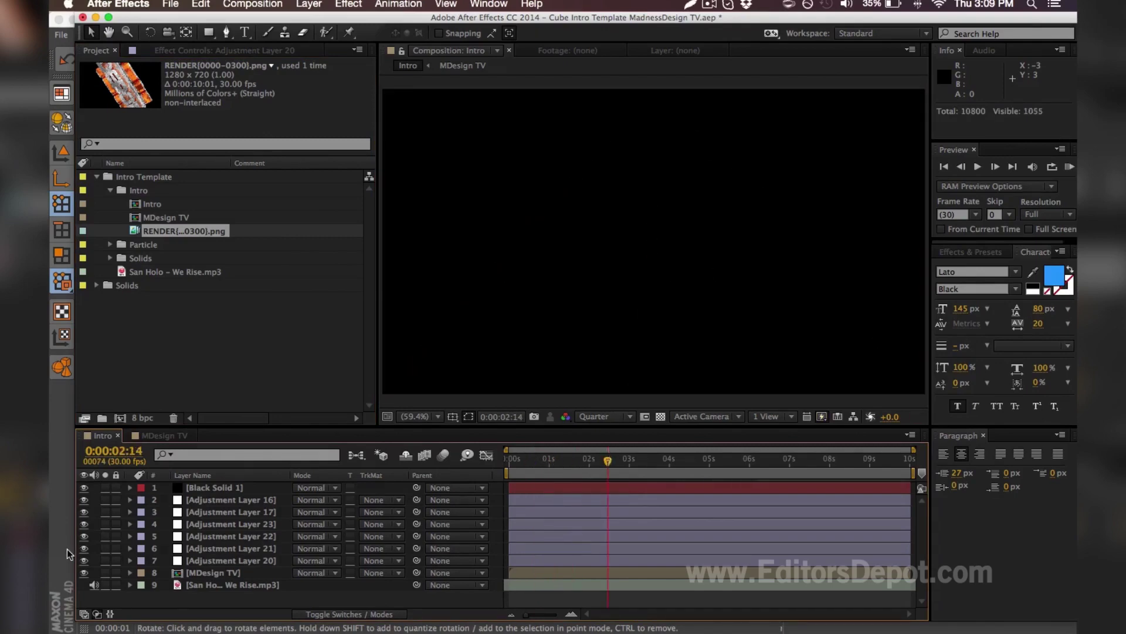
pyautogui.click(84, 560)
pyautogui.click(84, 573)
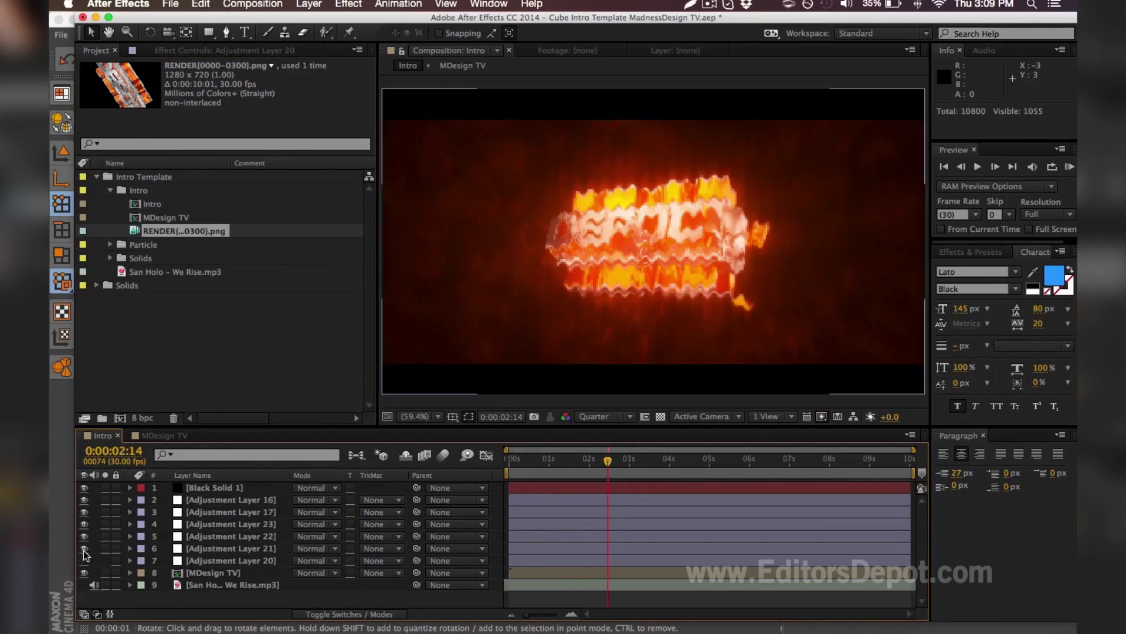